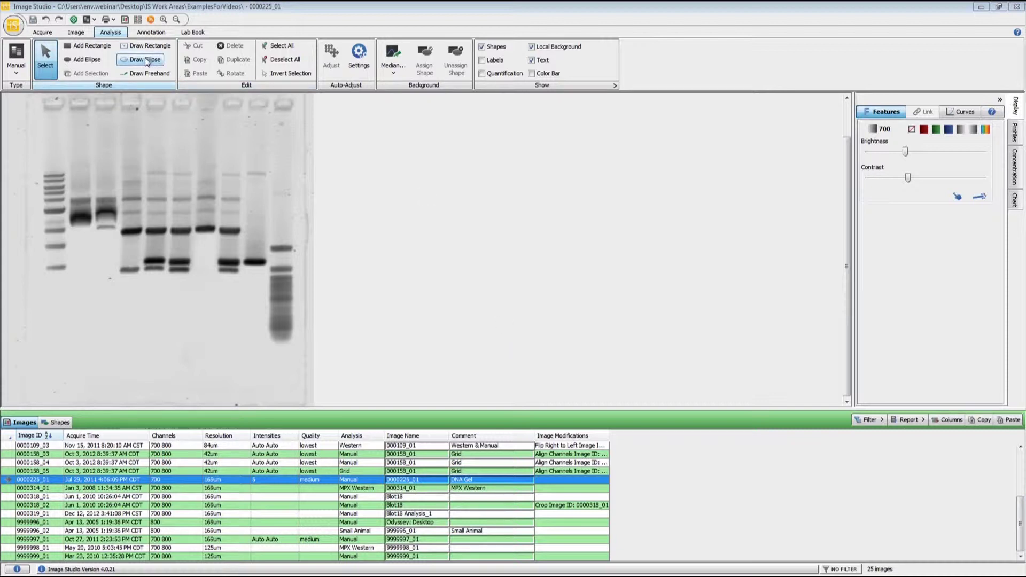
- Create a DNA Gel analysis on 0000225_01, outlining nine lanes across the gel
{"action": "left_click", "coordinate": [14, 74]}
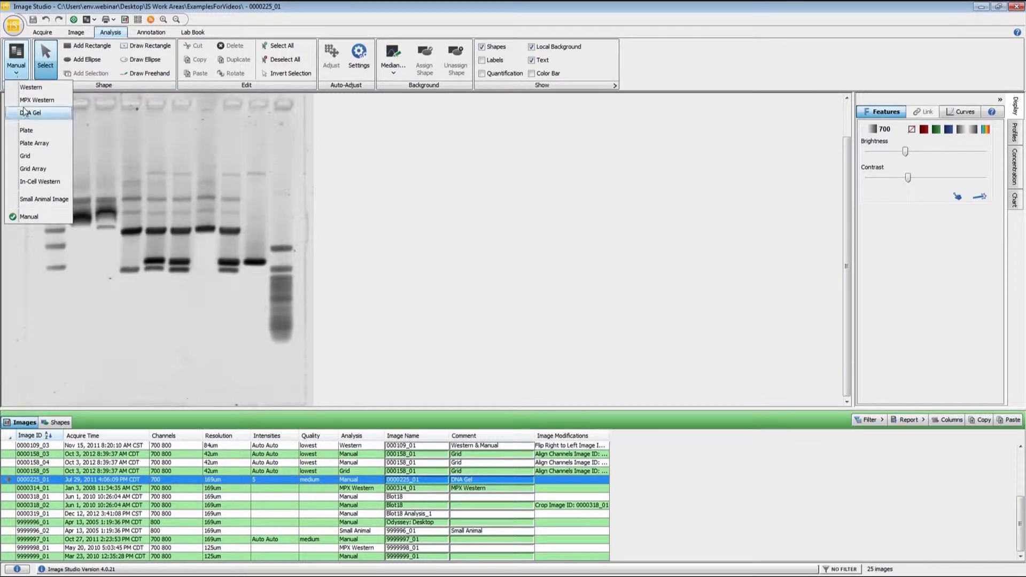
{"action": "left_click", "coordinate": [94, 19]}
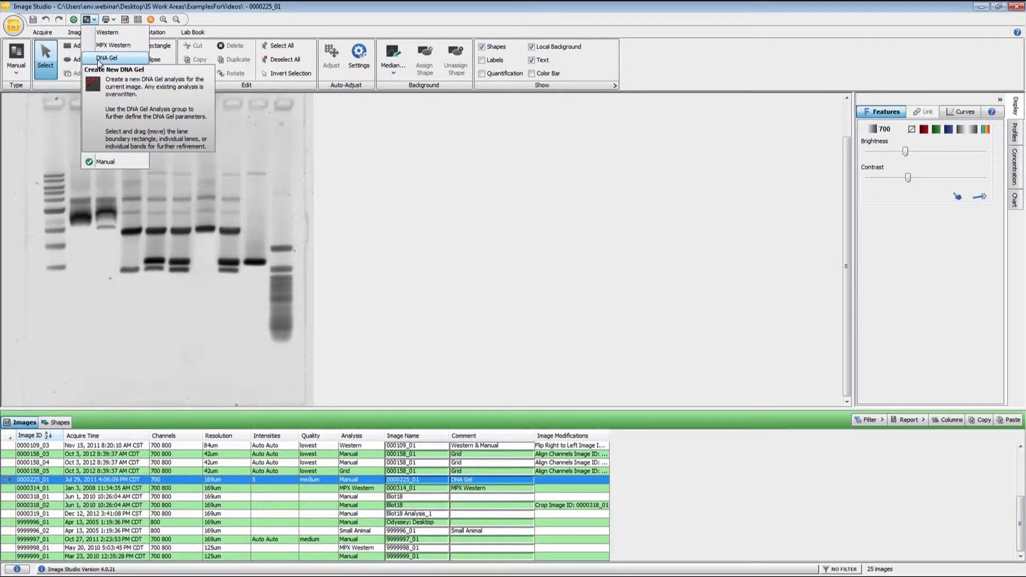
{"action": "left_click", "coordinate": [98, 58]}
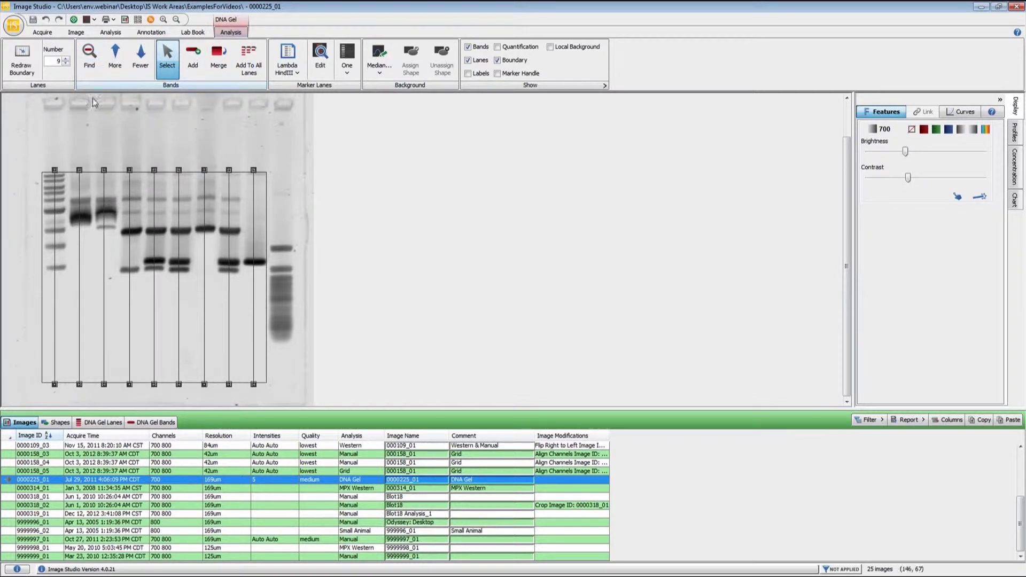
- Redraw the lane boundary around all wells, set it to 10 lanes, and nudge its left edge right
{"action": "left_click", "coordinate": [27, 61]}
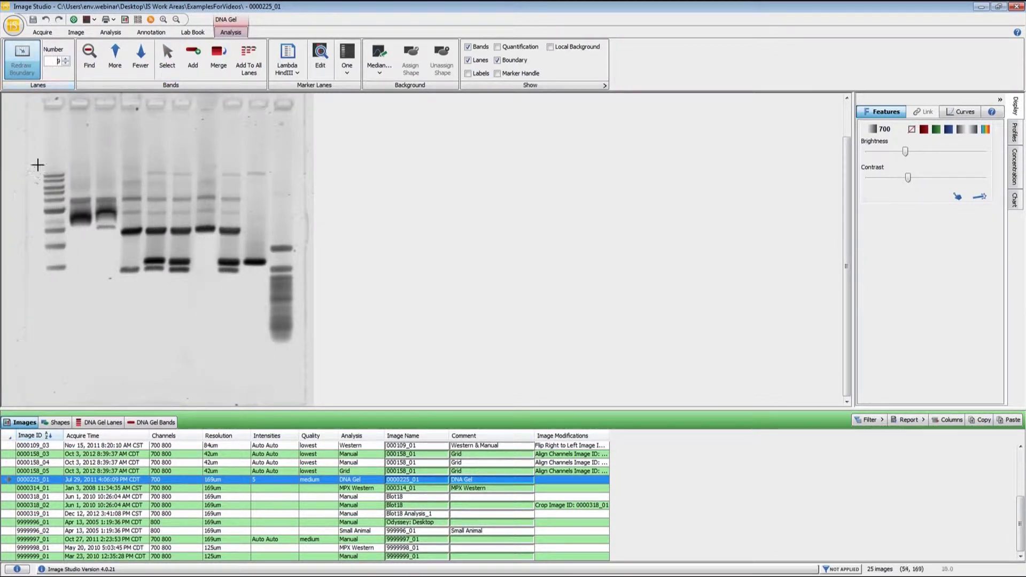
{"action": "left_click_drag", "start_coordinate": [37, 165], "coordinate": [296, 369]}
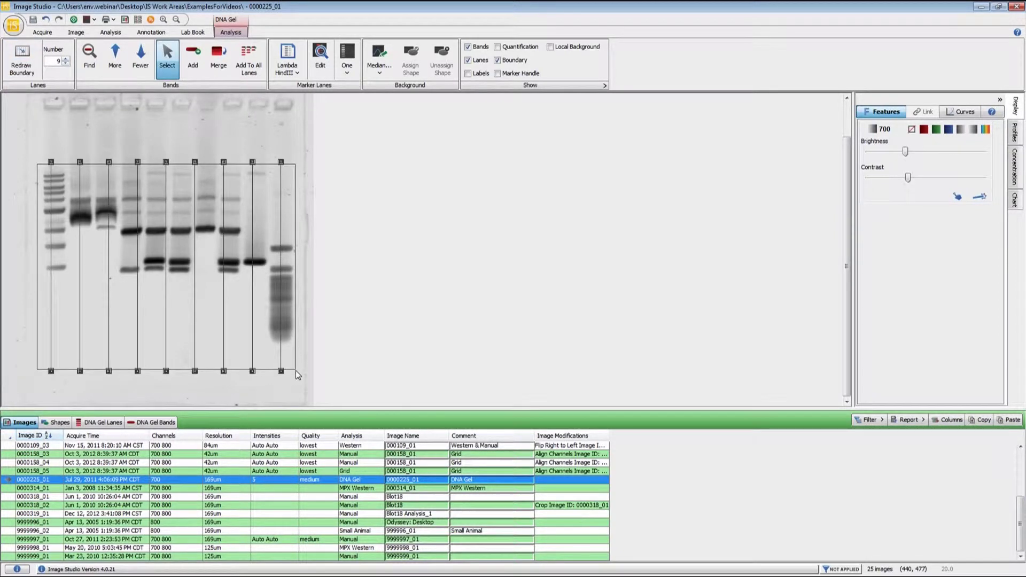
{"action": "left_click", "coordinate": [64, 59]}
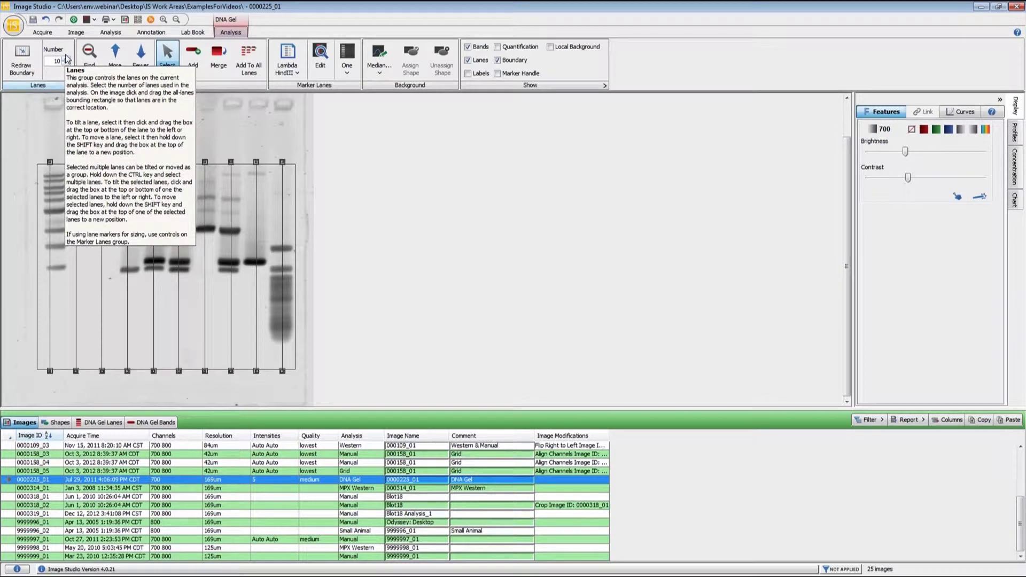
{"action": "left_click", "coordinate": [42, 261]}
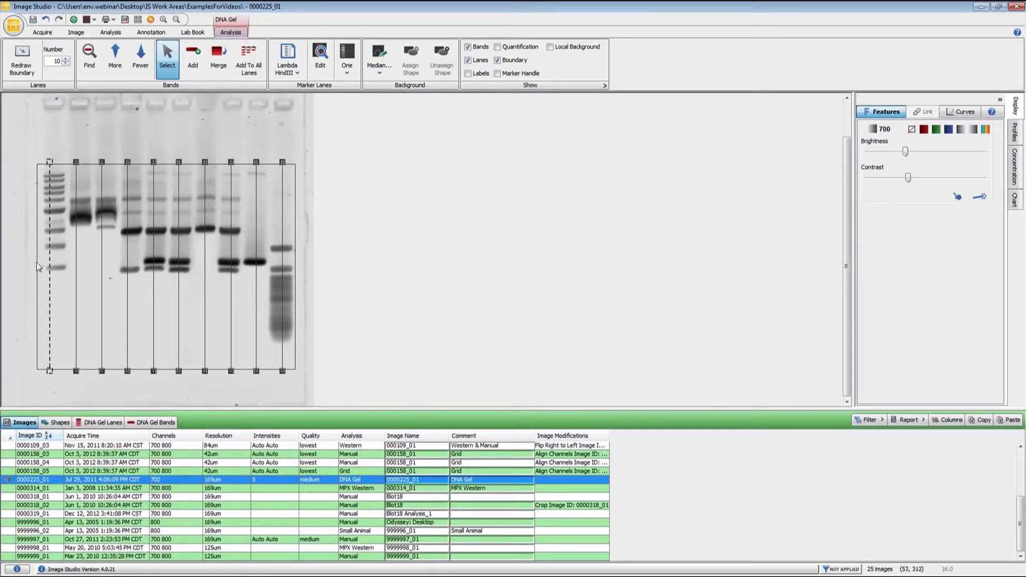
{"action": "left_click", "coordinate": [36, 266]}
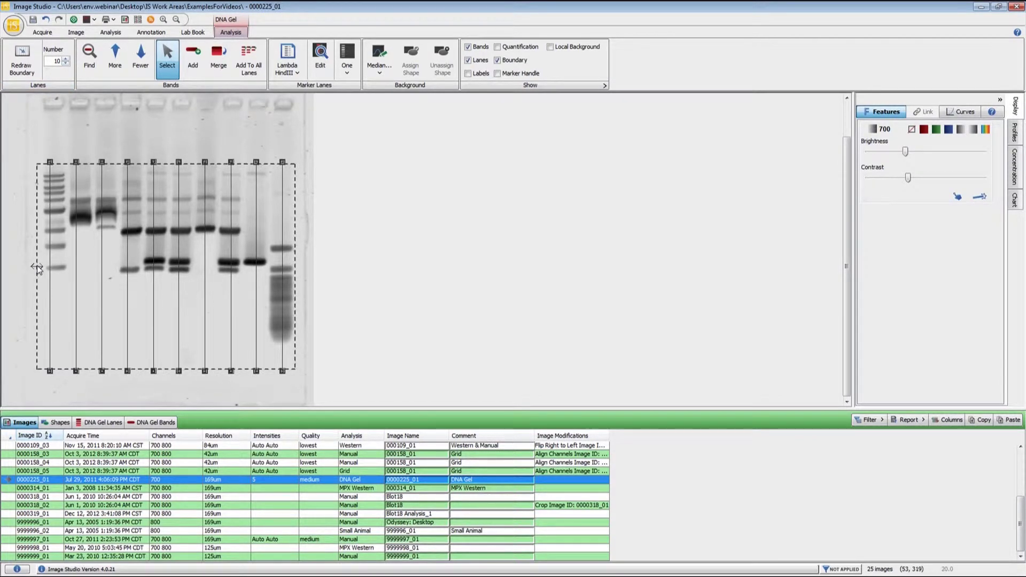
{"action": "left_click_drag", "start_coordinate": [36, 267], "coordinate": [41, 268]}
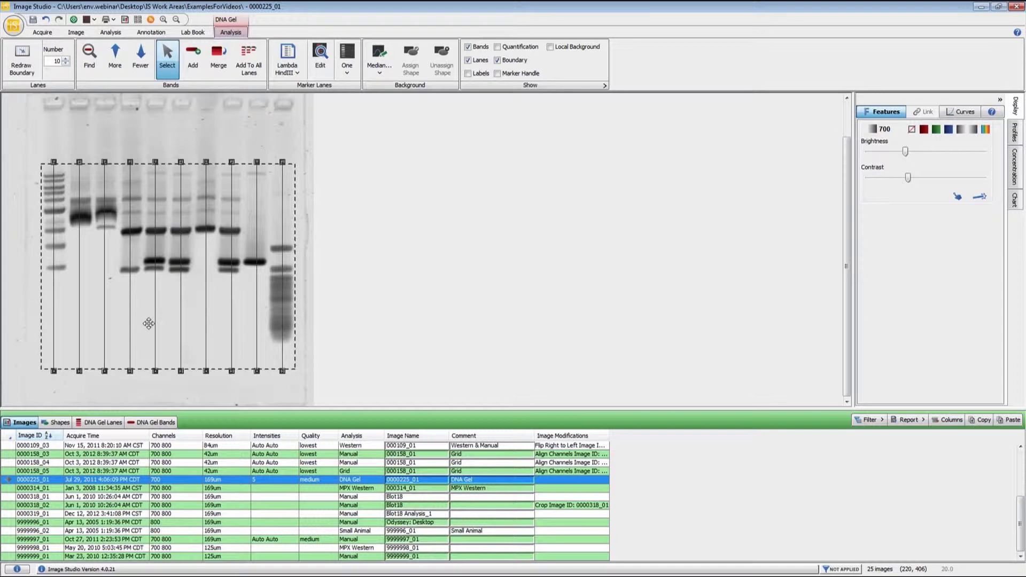
- Auto-detect bands in every lane, then raise detection with More eight times
{"action": "left_click", "coordinate": [97, 62]}
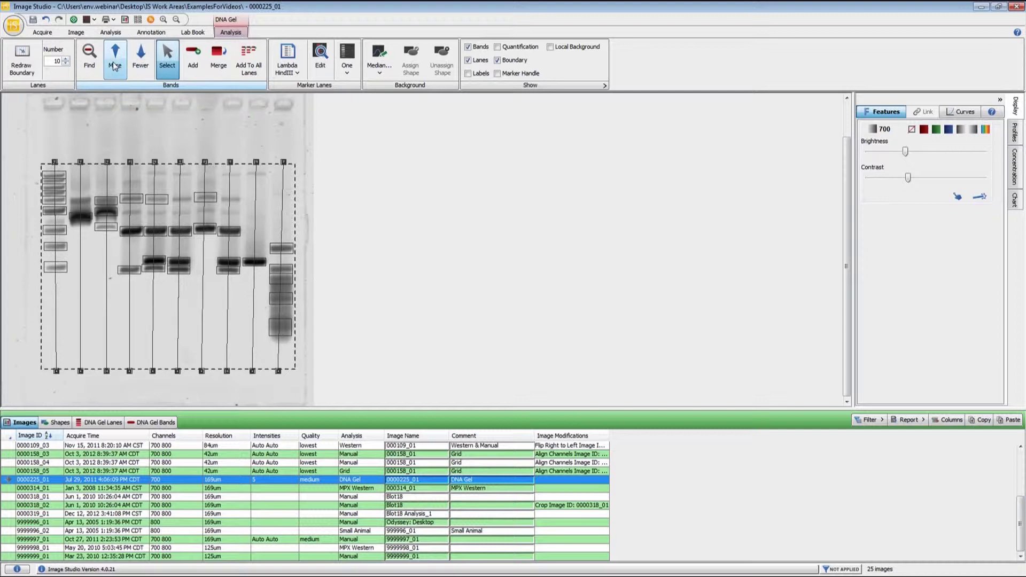
{"action": "left_click", "coordinate": [114, 65]}
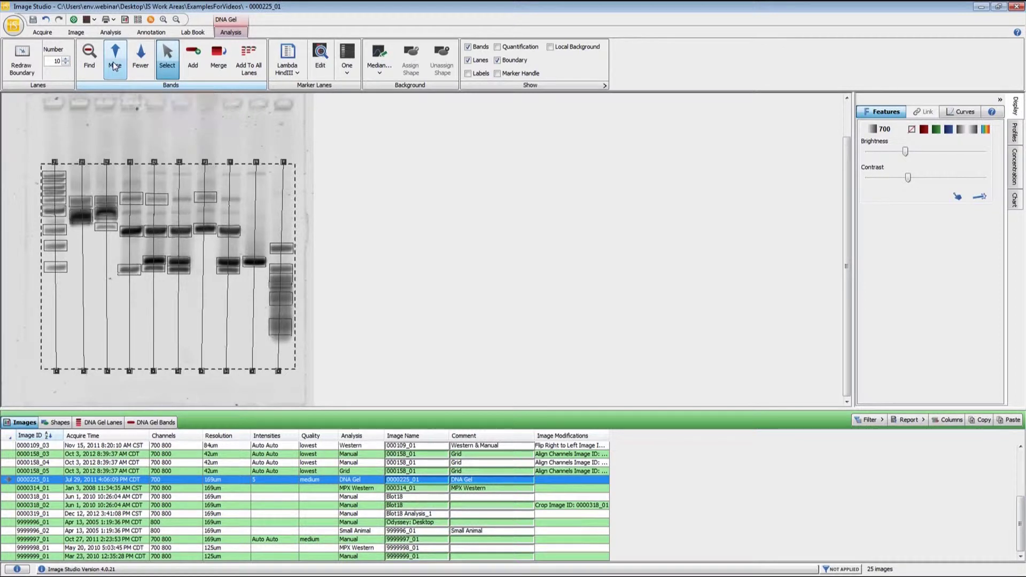
{"action": "left_click", "coordinate": [113, 65]}
{"action": "left_click", "coordinate": [114, 65]}
{"action": "left_click", "coordinate": [113, 65]}
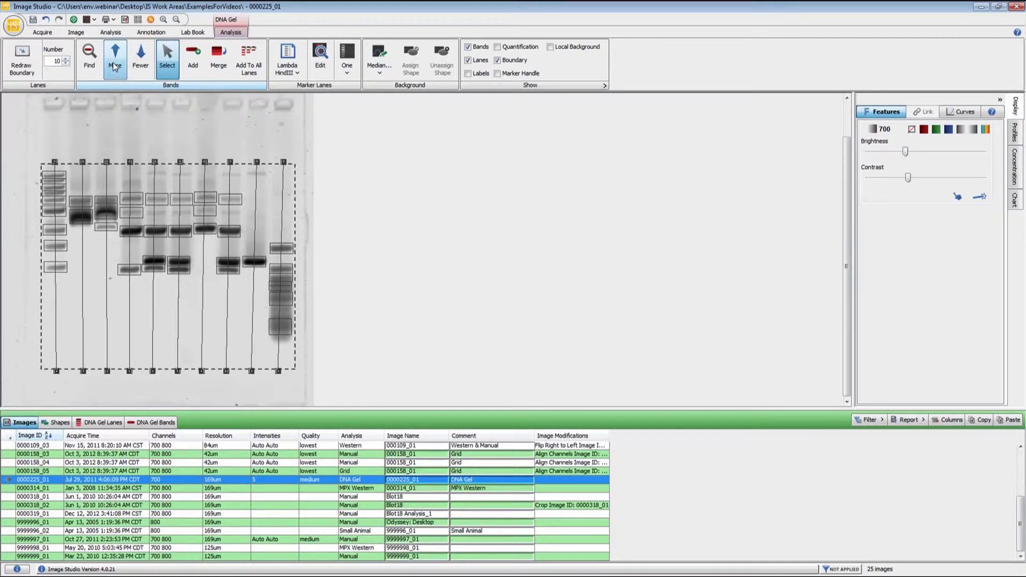
{"action": "left_click", "coordinate": [113, 66]}
{"action": "left_click", "coordinate": [114, 65]}
{"action": "left_click", "coordinate": [114, 65]}
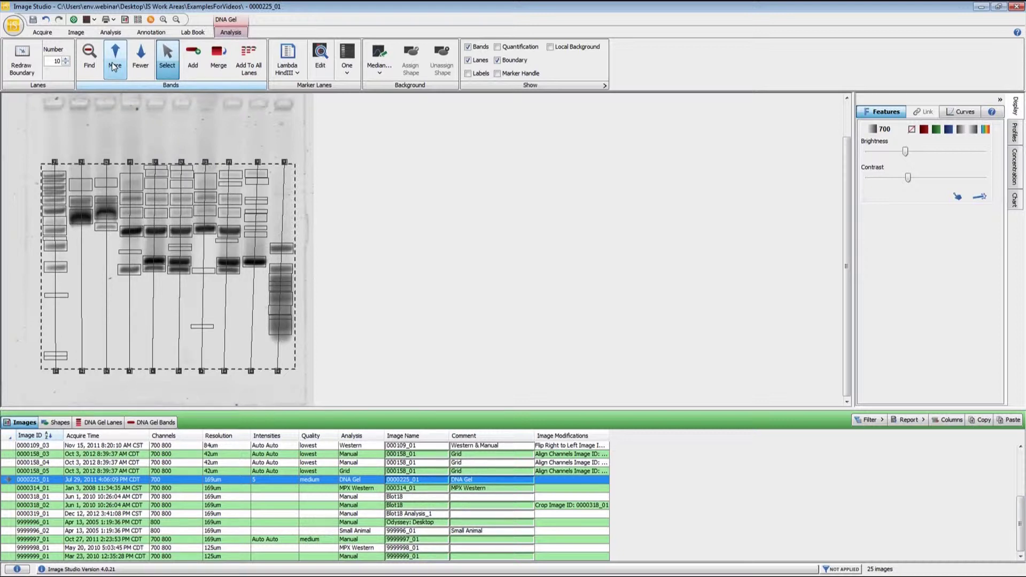
{"action": "left_click", "coordinate": [113, 65]}
- Lower the band count with Fewer seven times and re-detect bands across the lanes
{"action": "left_click", "coordinate": [142, 64]}
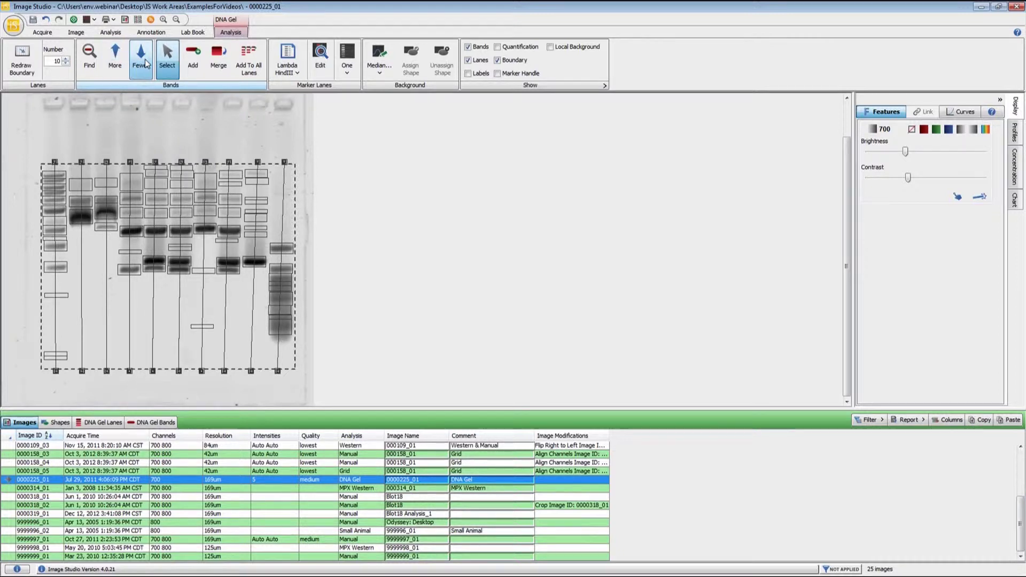
{"action": "left_click", "coordinate": [145, 64]}
{"action": "left_click", "coordinate": [146, 64]}
{"action": "left_click", "coordinate": [146, 64]}
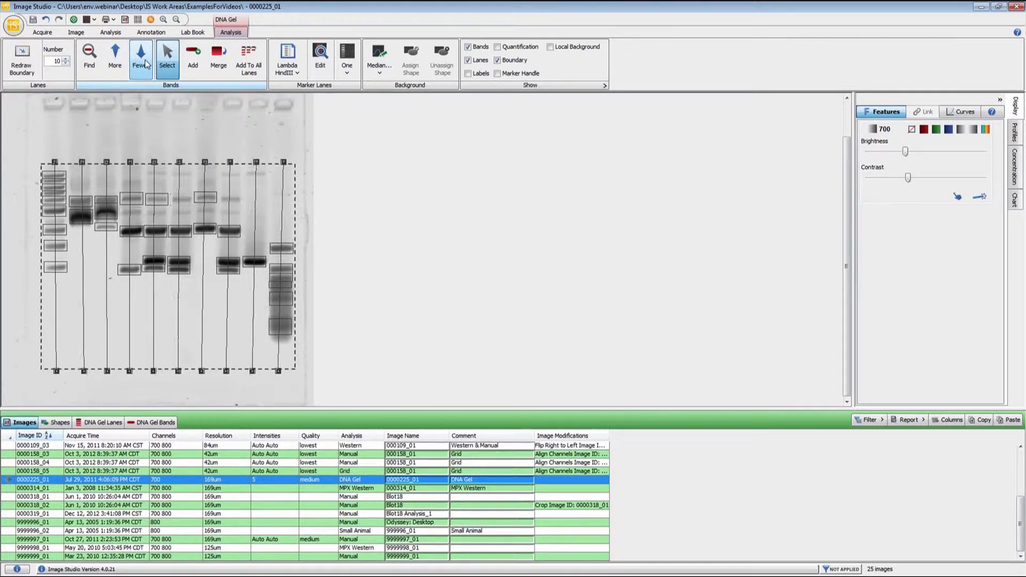
{"action": "left_click", "coordinate": [146, 65]}
{"action": "left_click", "coordinate": [146, 64]}
{"action": "left_click", "coordinate": [146, 65]}
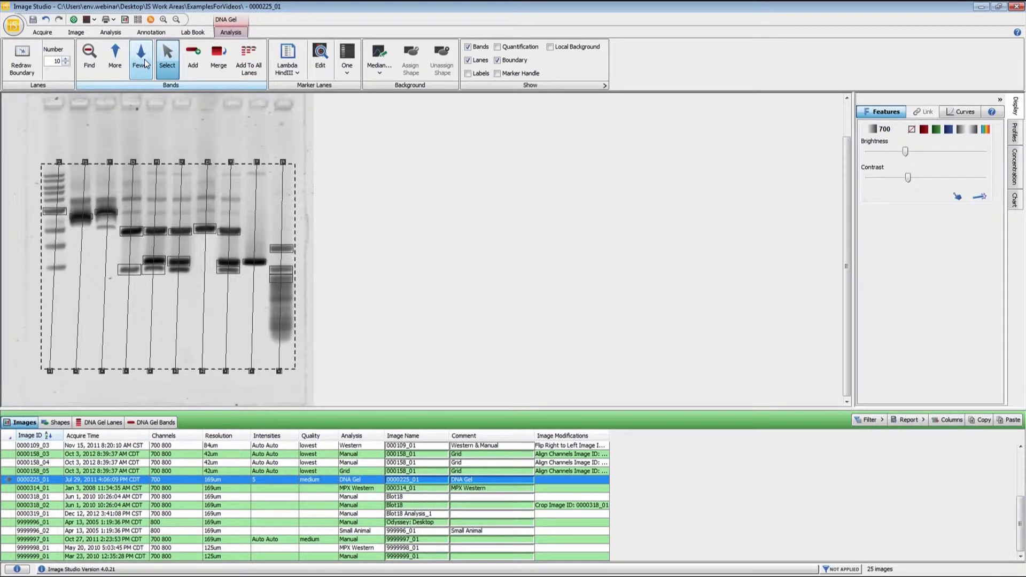
{"action": "left_click", "coordinate": [92, 66]}
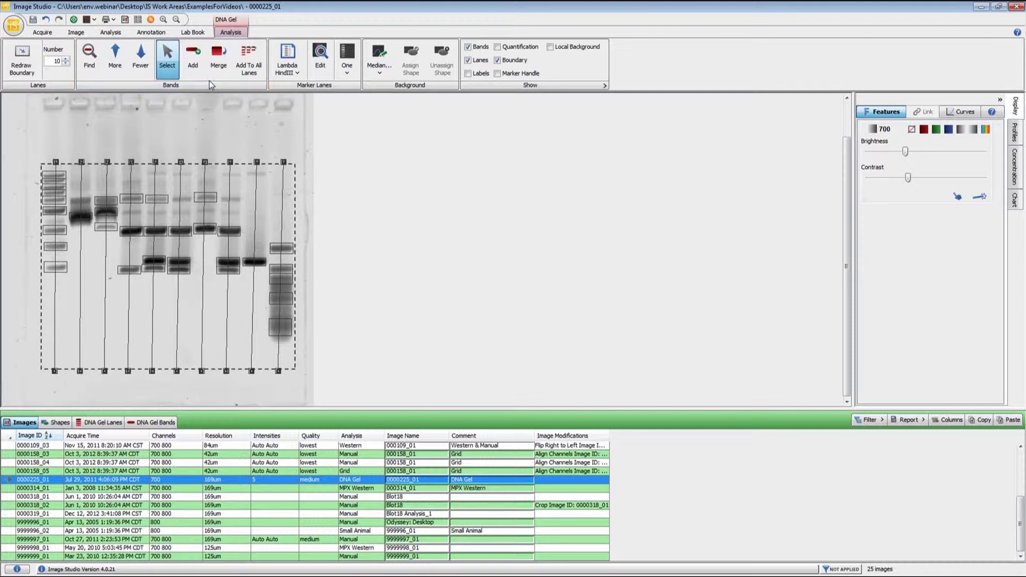
{"action": "left_click", "coordinate": [196, 62]}
- Add band boxes by hand in lanes 2, 6 and 8
{"action": "left_click", "coordinate": [81, 202]}
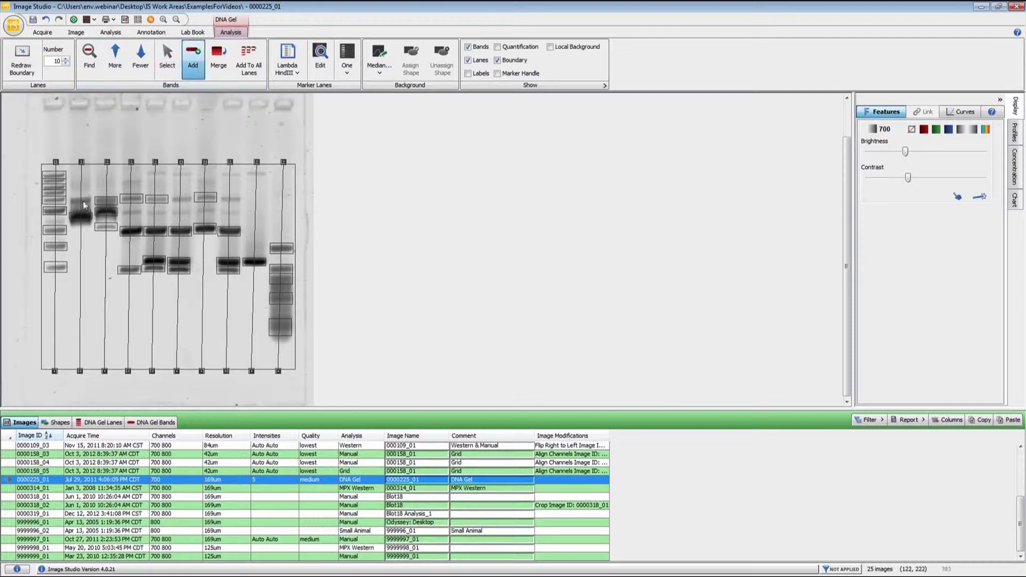
{"action": "left_click", "coordinate": [183, 200]}
{"action": "left_click", "coordinate": [233, 198]}
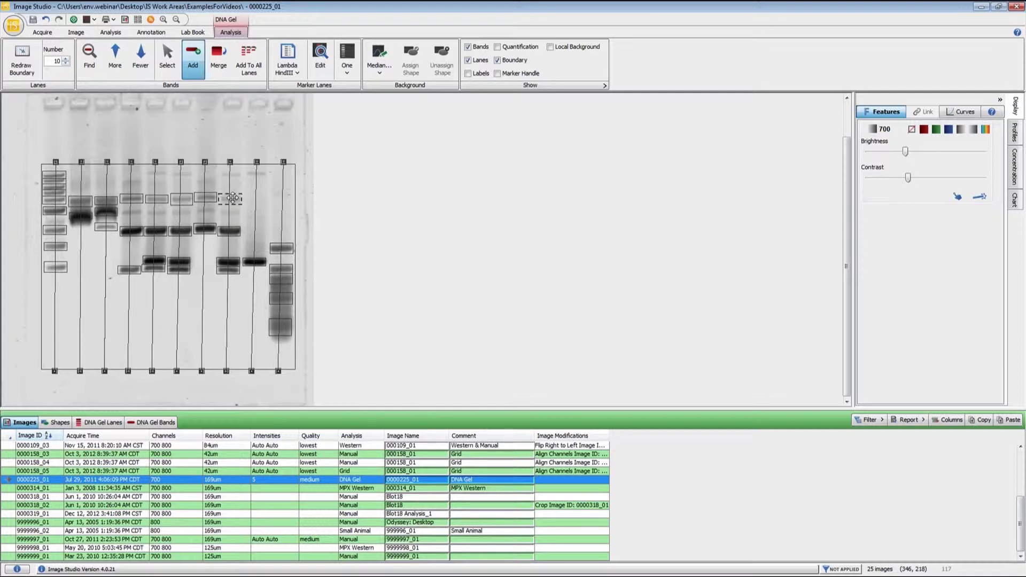
- Select the bands in lanes 7 and 8 to review the new lane 8 band
{"action": "left_click", "coordinate": [174, 71]}
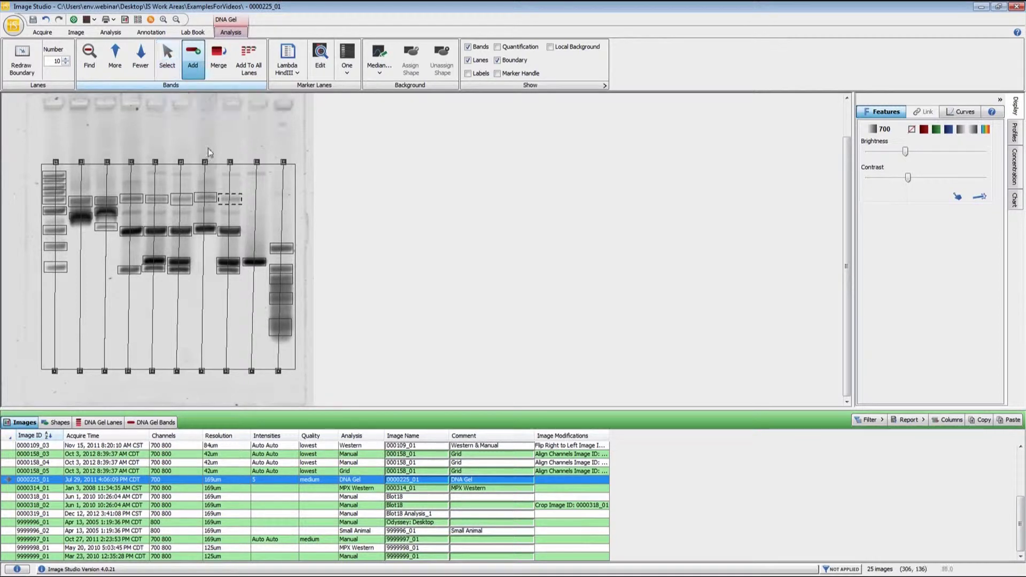
{"action": "left_click", "coordinate": [209, 197]}
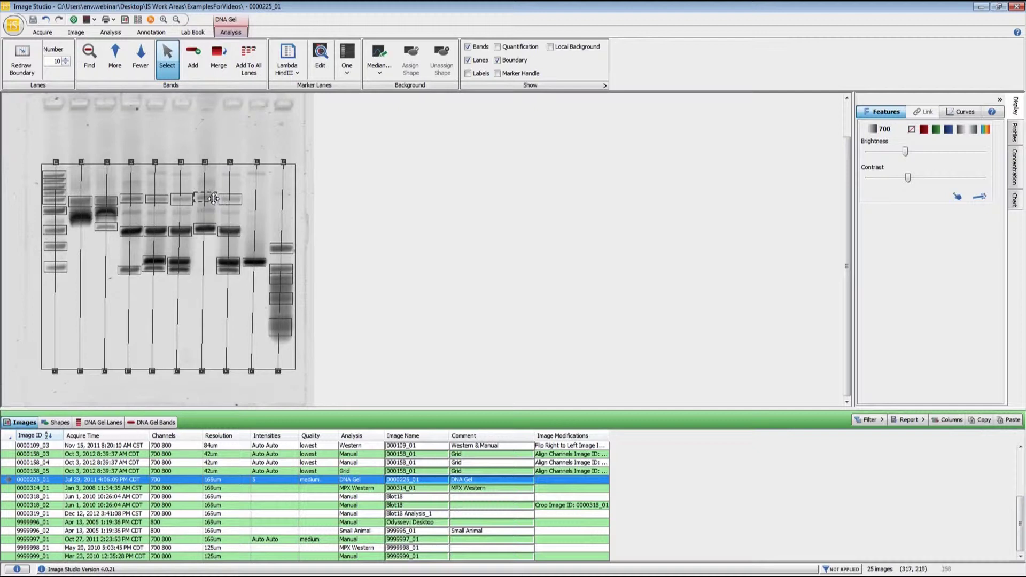
{"action": "left_click", "coordinate": [235, 199]}
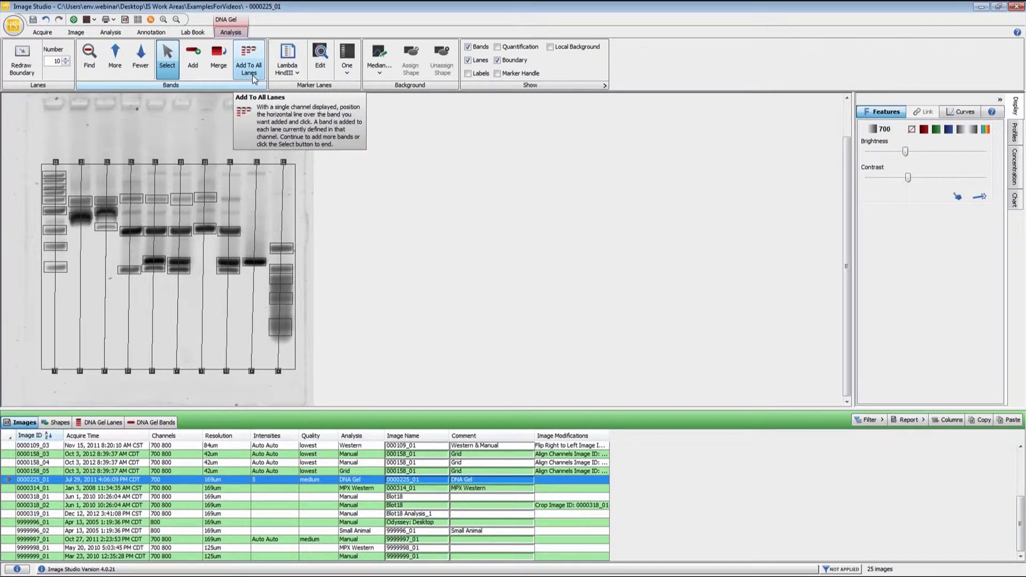
- Set the marker ladder to Lambda HindIII so the marker lane is labelled M1
{"action": "left_click", "coordinate": [297, 73]}
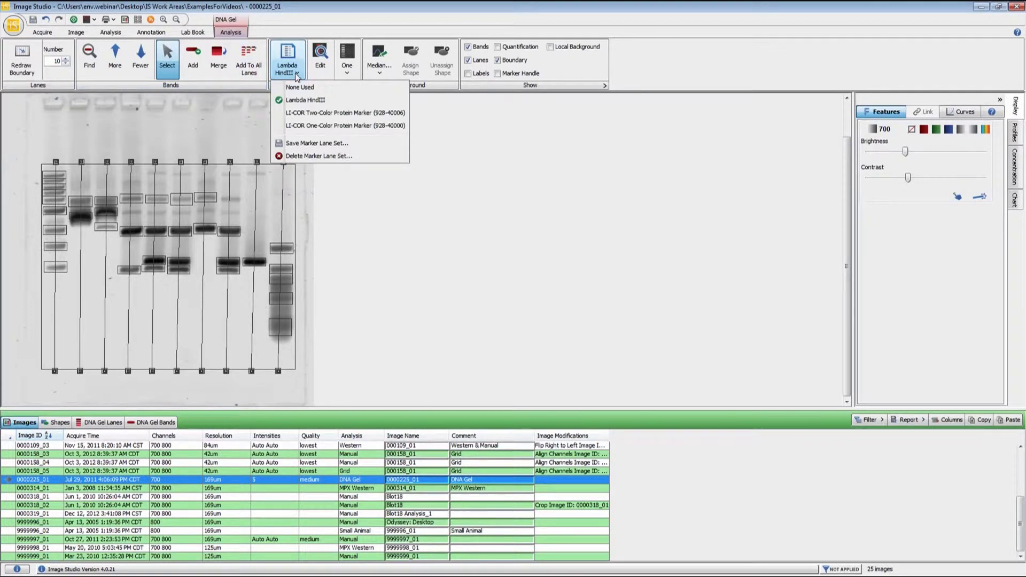
{"action": "left_click", "coordinate": [297, 102]}
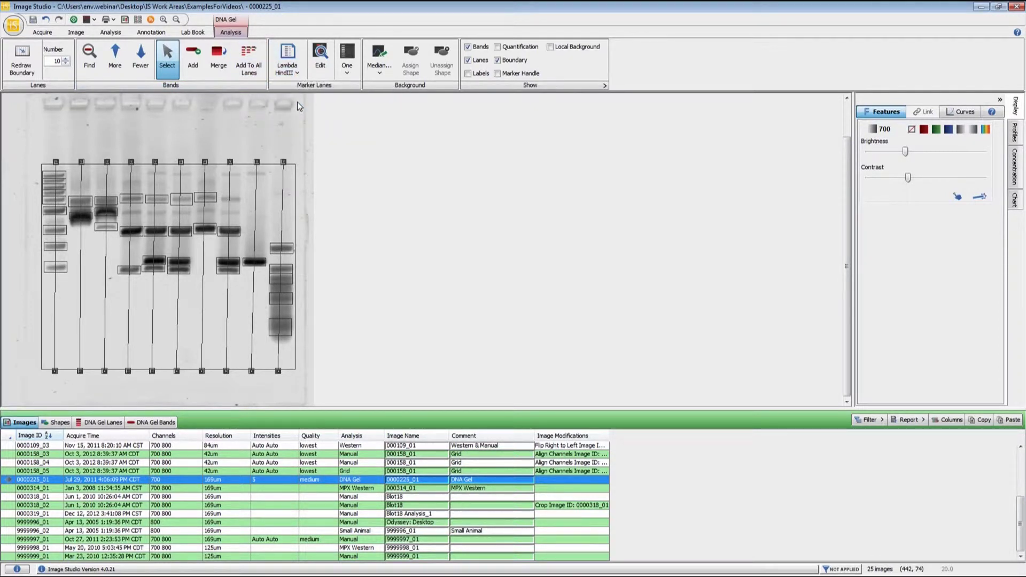
{"action": "left_click", "coordinate": [497, 73]}
- Add a band box to every lane along a line near the bottom of the gel
{"action": "left_click", "coordinate": [257, 70]}
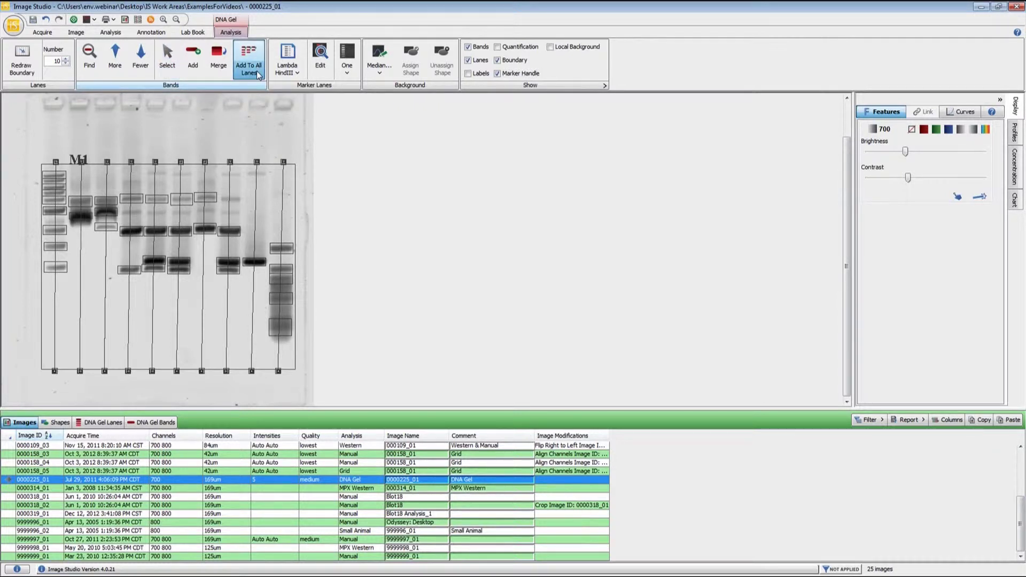
{"action": "left_click", "coordinate": [257, 346]}
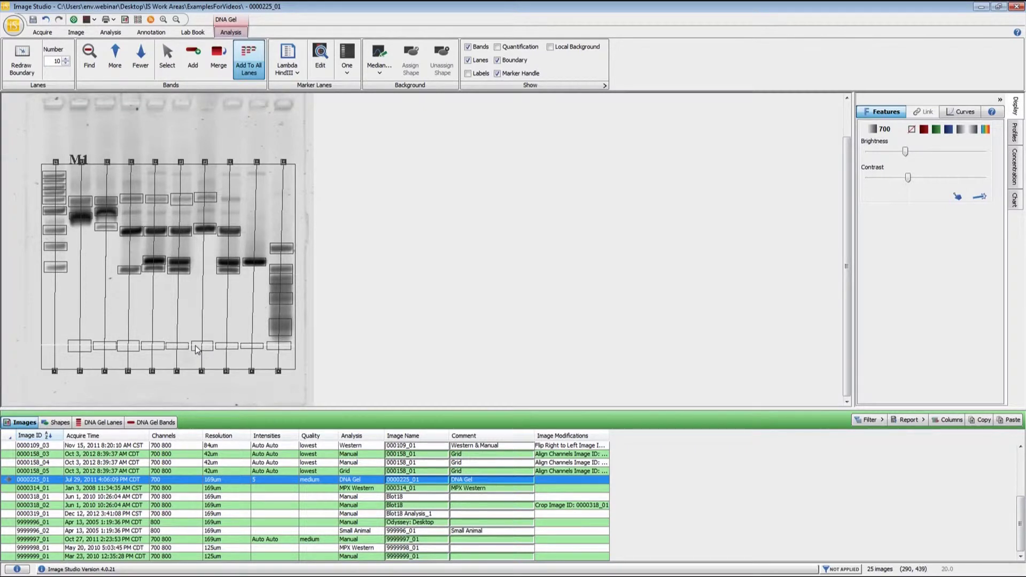
{"action": "left_click", "coordinate": [165, 66]}
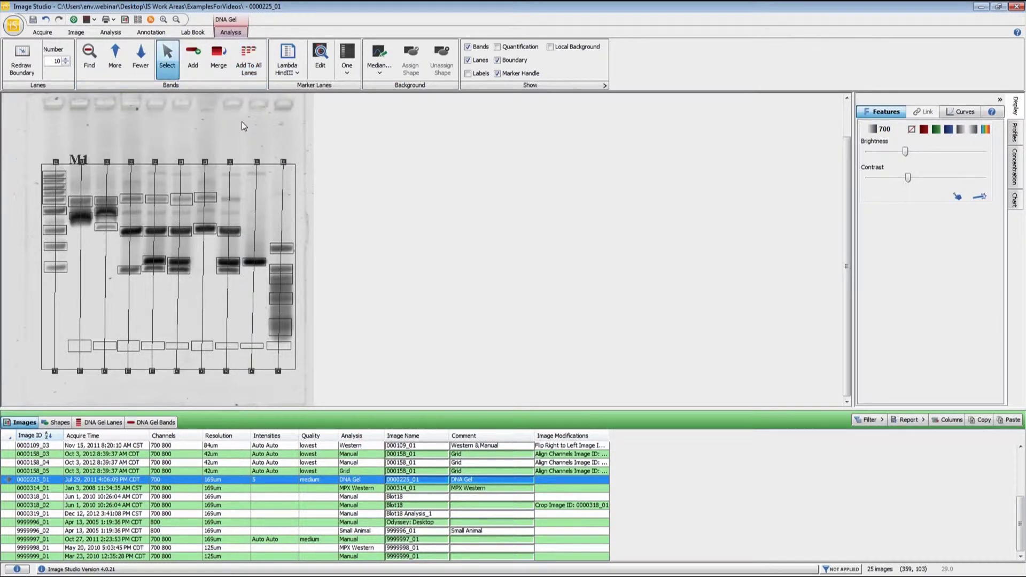
{"action": "left_click", "coordinate": [315, 69]}
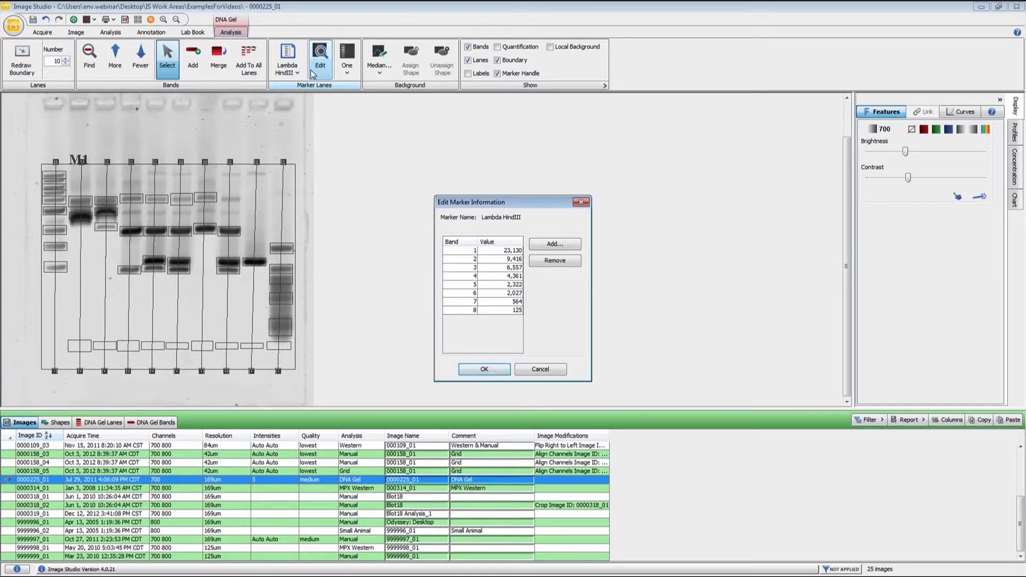
- Delete the 125 band from the marker sizes, keeping seven bands from 23,130 to 564
{"action": "left_click", "coordinate": [501, 251]}
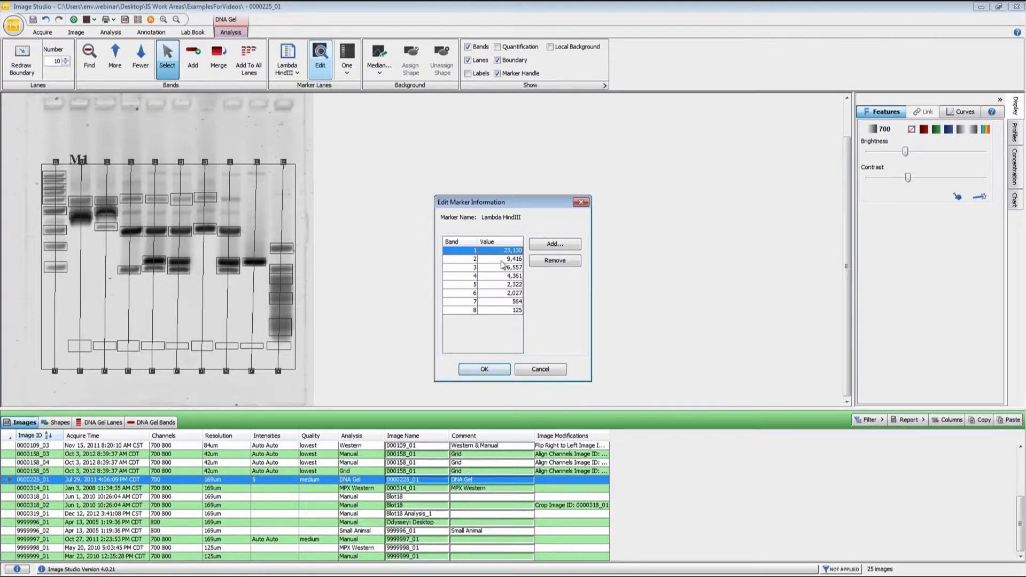
{"action": "left_click", "coordinate": [502, 261]}
{"action": "left_click", "coordinate": [502, 269]}
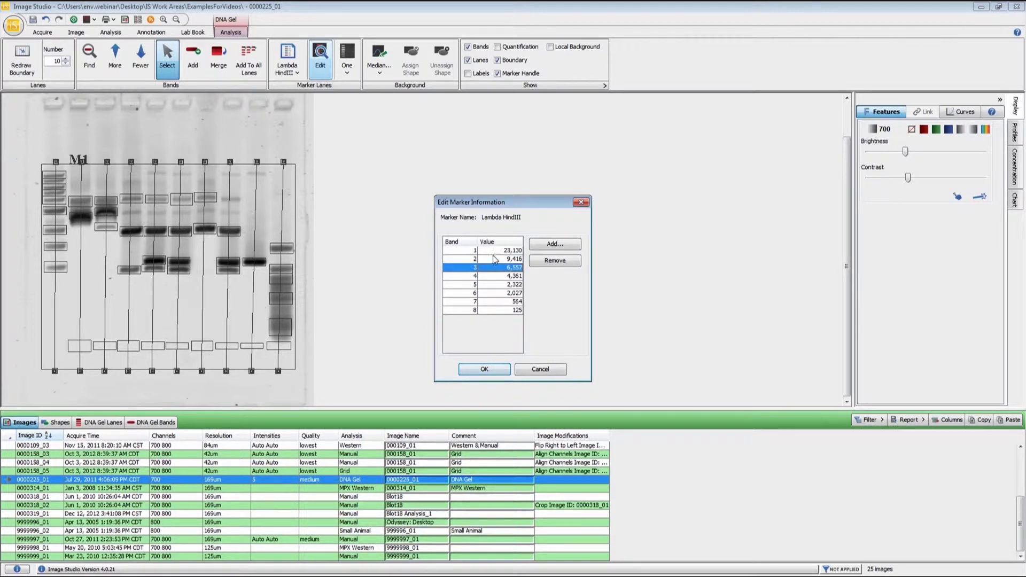
{"action": "left_click", "coordinate": [493, 252]}
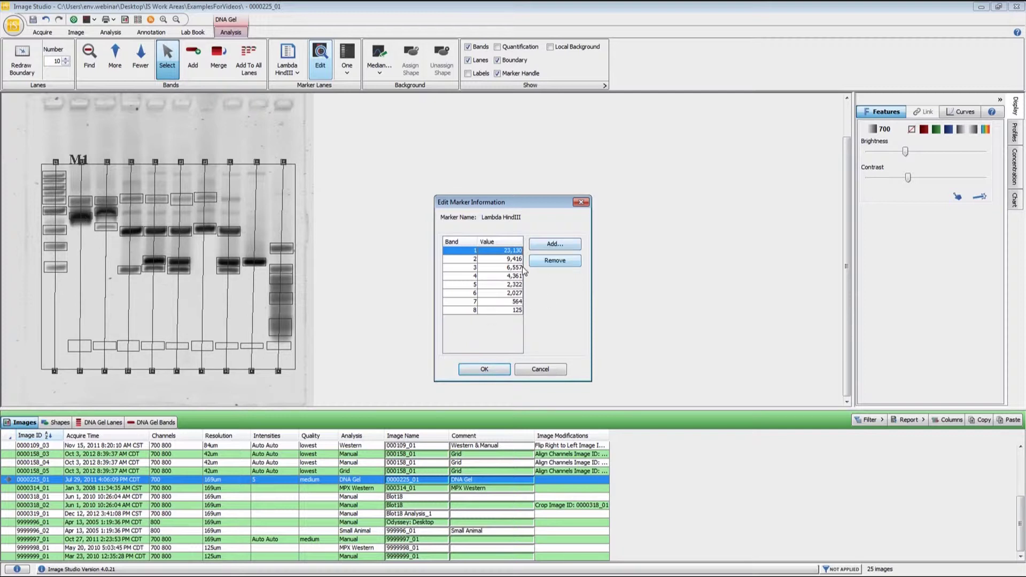
{"action": "left_click", "coordinate": [513, 311]}
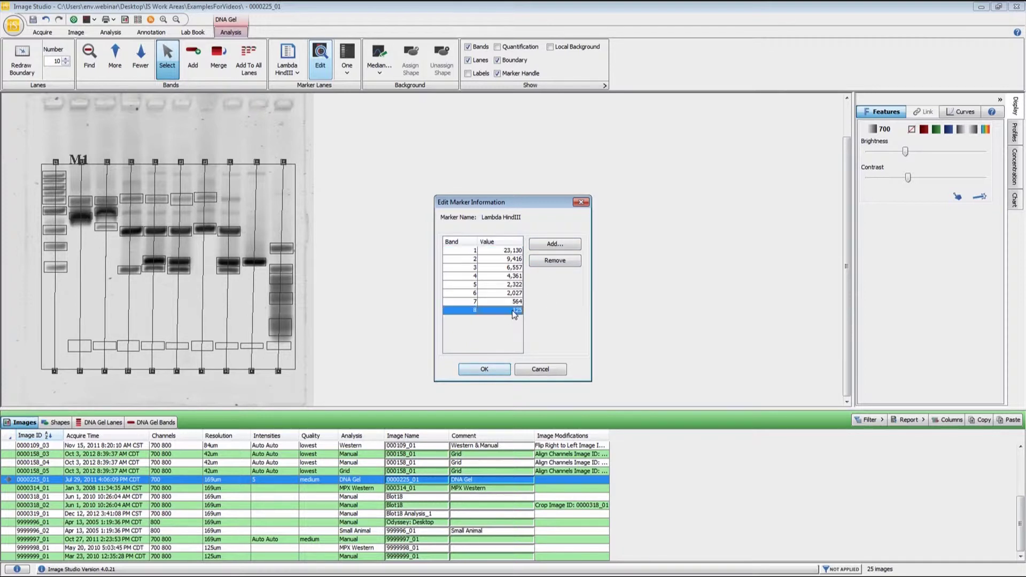
{"action": "left_click", "coordinate": [556, 262]}
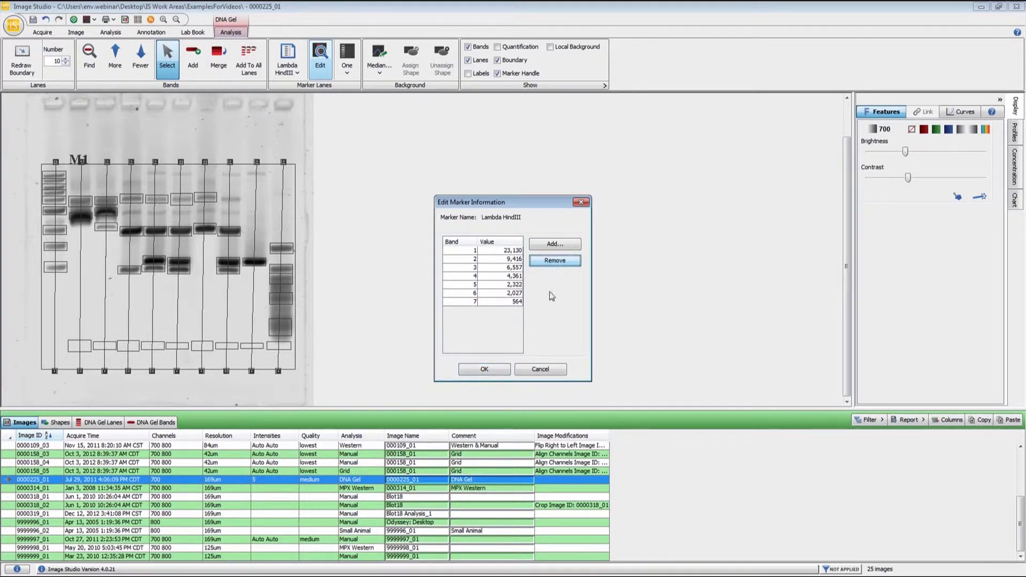
{"action": "left_click", "coordinate": [495, 369]}
{"action": "left_click", "coordinate": [288, 74]}
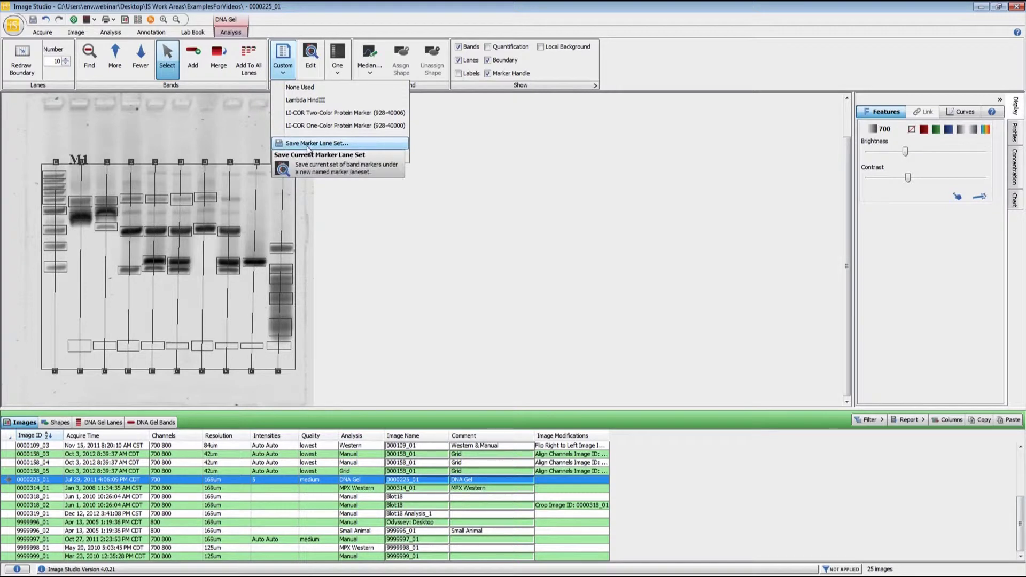
- Dismiss the marker set list and bring up the marker lane count choices (One, Two, Three)
{"action": "left_click", "coordinate": [540, 190]}
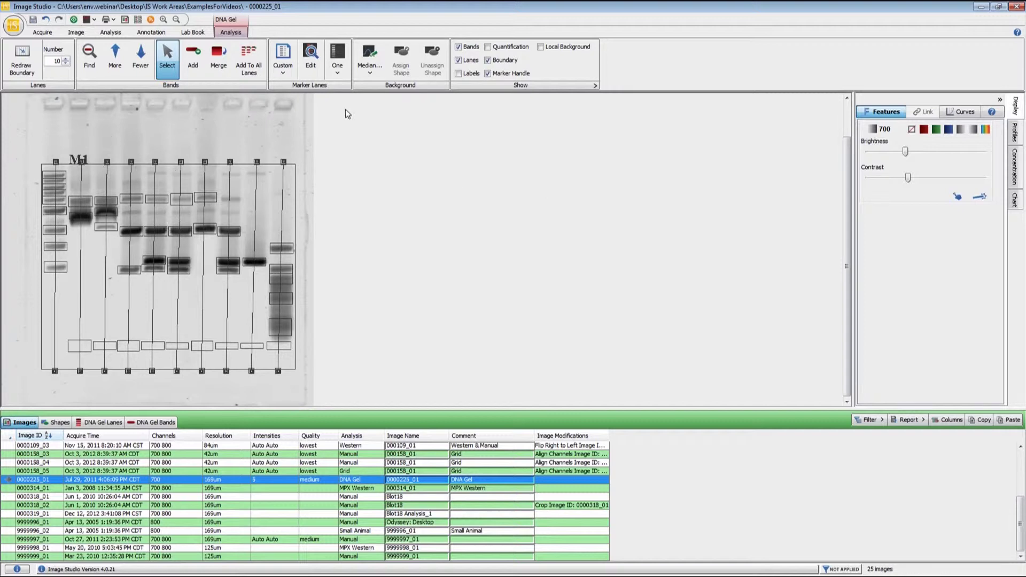
{"action": "left_click", "coordinate": [344, 75]}
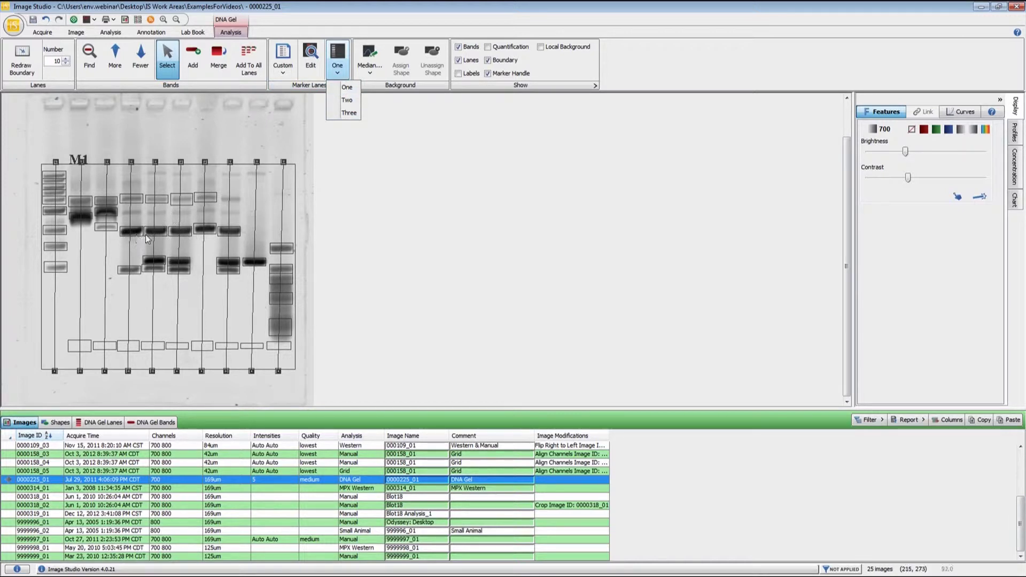
- Keep one marker lane and move the M1 label onto the rightmost lane
{"action": "left_click", "coordinate": [348, 89]}
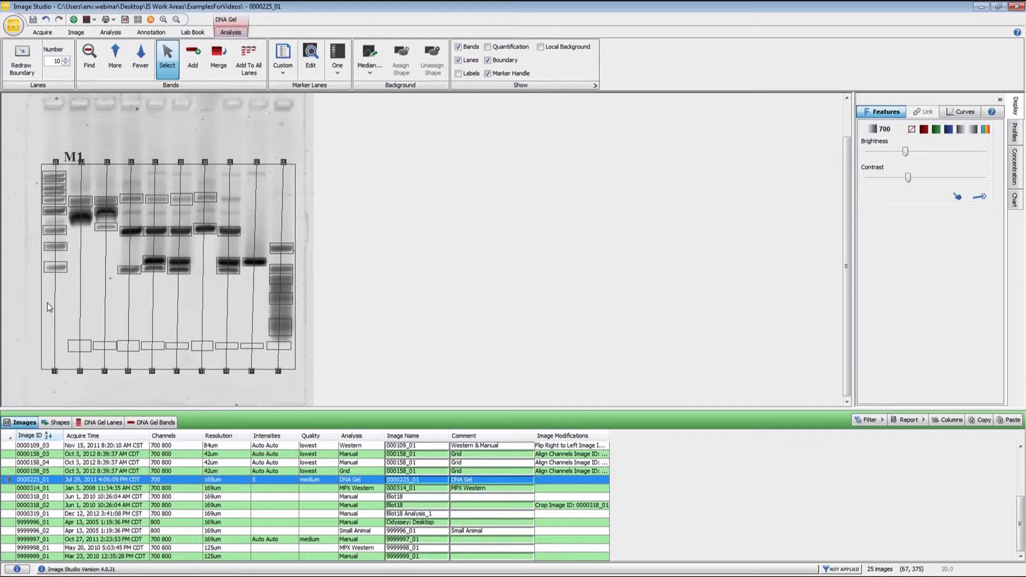
{"action": "left_click", "coordinate": [75, 159]}
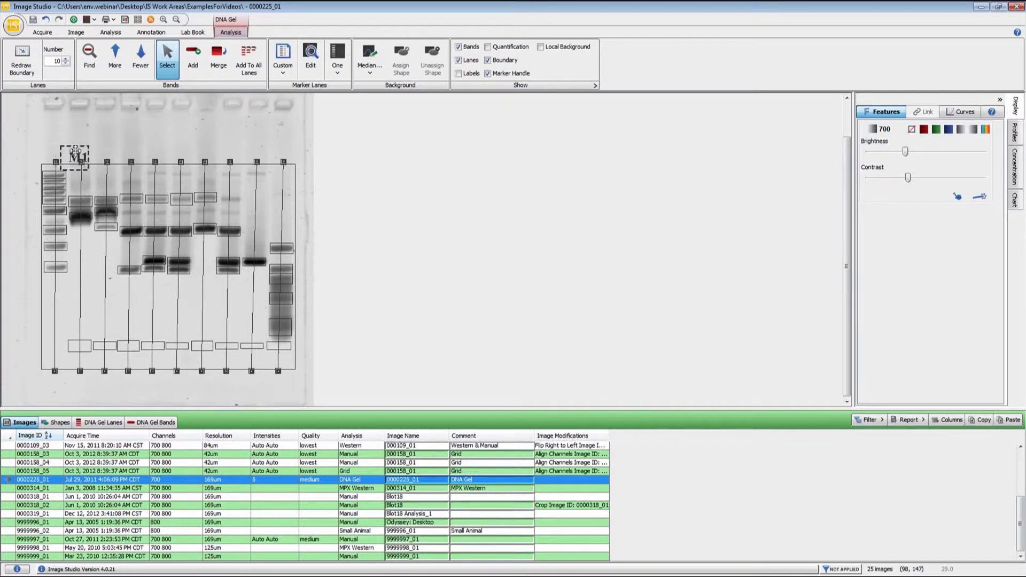
{"action": "left_click_drag", "start_coordinate": [76, 153], "coordinate": [301, 153]}
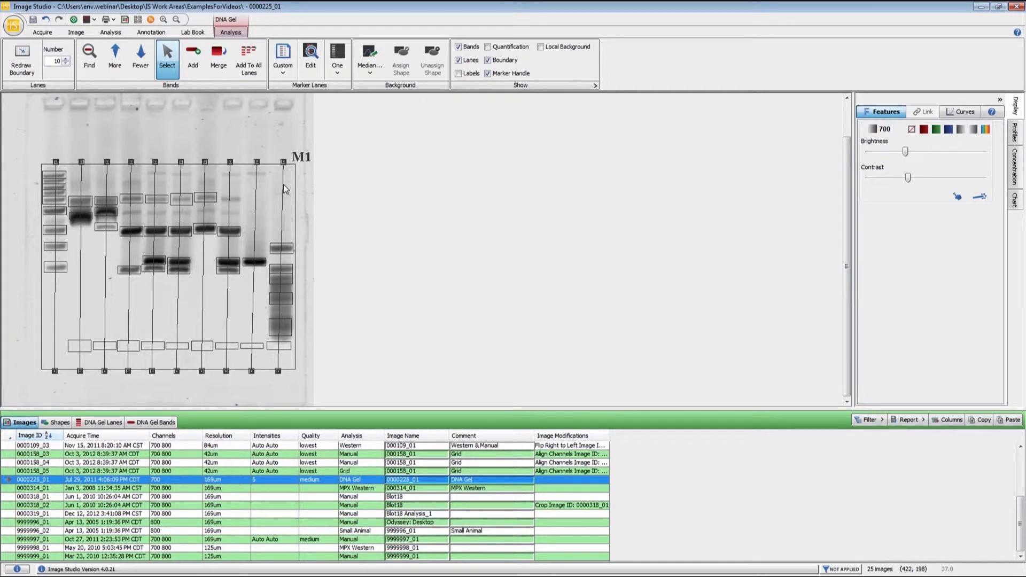
{"action": "left_click", "coordinate": [283, 185]}
- Try two and then three marker lanes before returning to a single one
{"action": "left_click", "coordinate": [339, 70]}
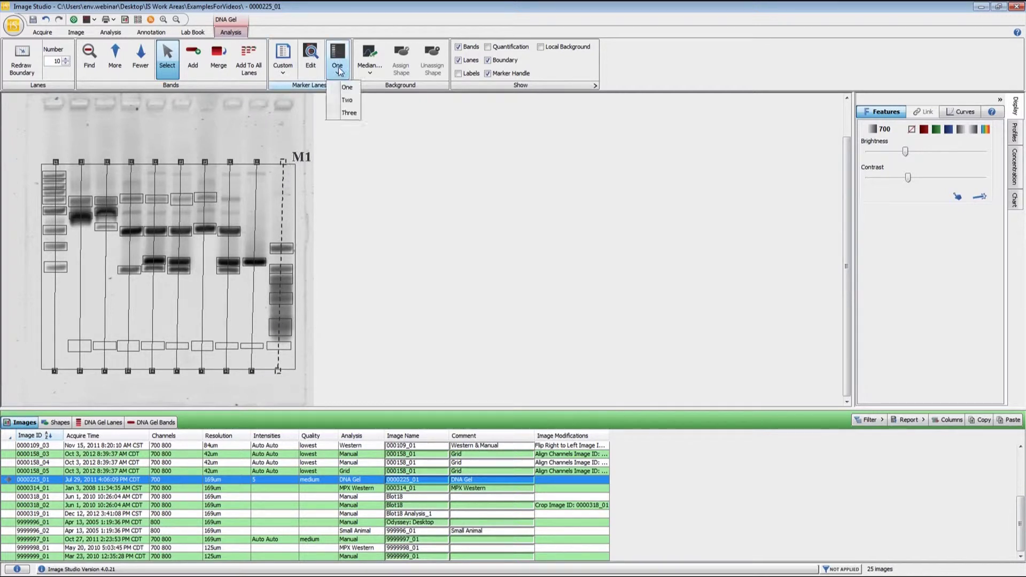
{"action": "left_click", "coordinate": [348, 101]}
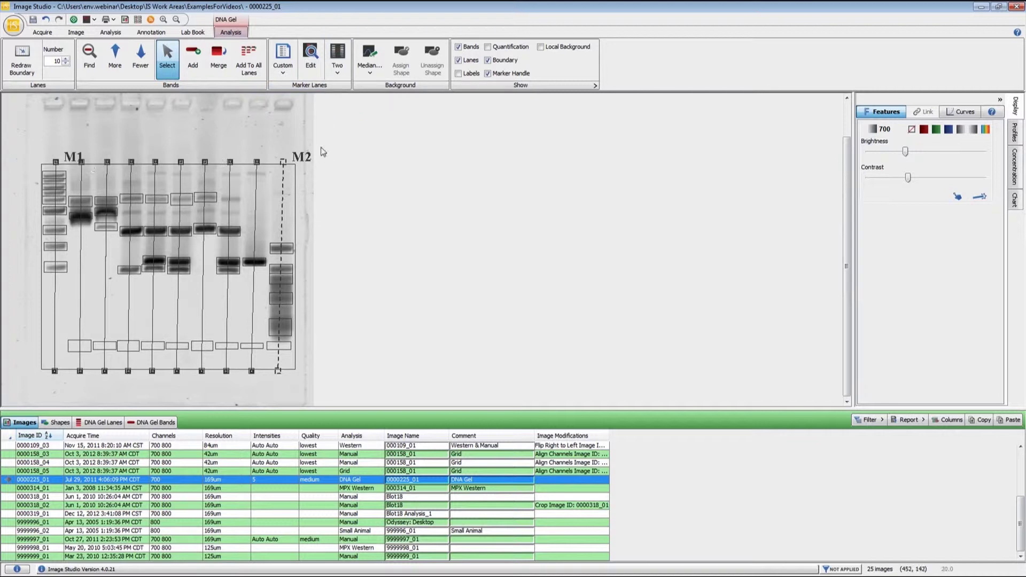
{"action": "left_click", "coordinate": [346, 82]}
{"action": "left_click", "coordinate": [348, 111]}
{"action": "left_click", "coordinate": [335, 75]}
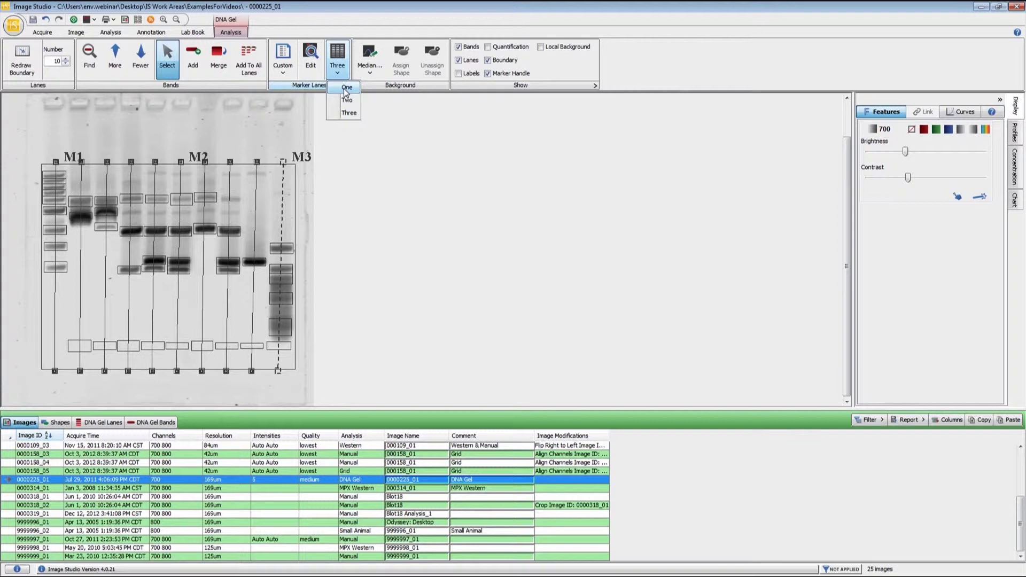
{"action": "left_click", "coordinate": [346, 88]}
- Move the M1 label over lane 6, then back onto the leftmost ladder lane
{"action": "left_click_drag", "start_coordinate": [77, 157], "coordinate": [199, 159]}
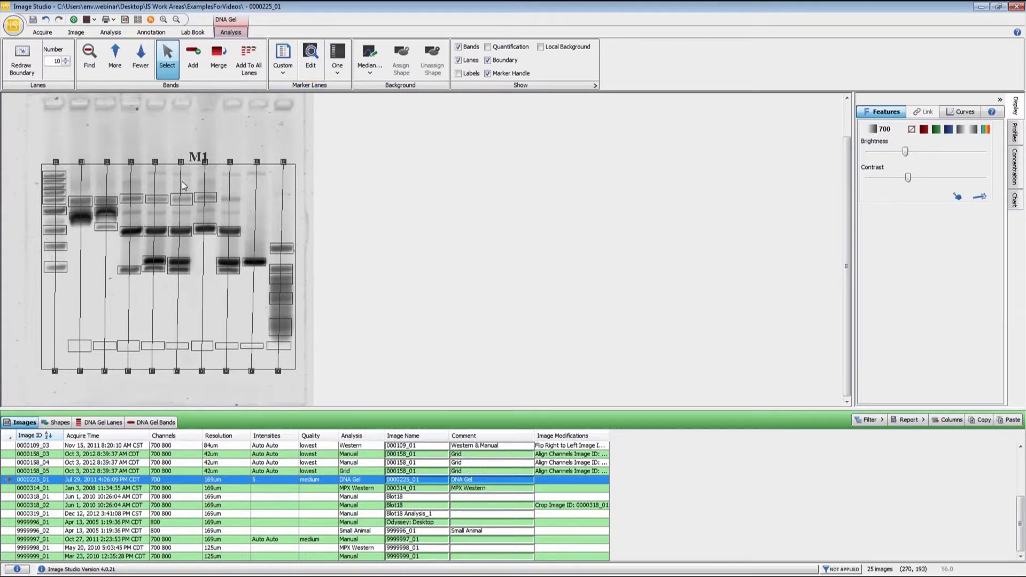
{"action": "left_click", "coordinate": [180, 181]}
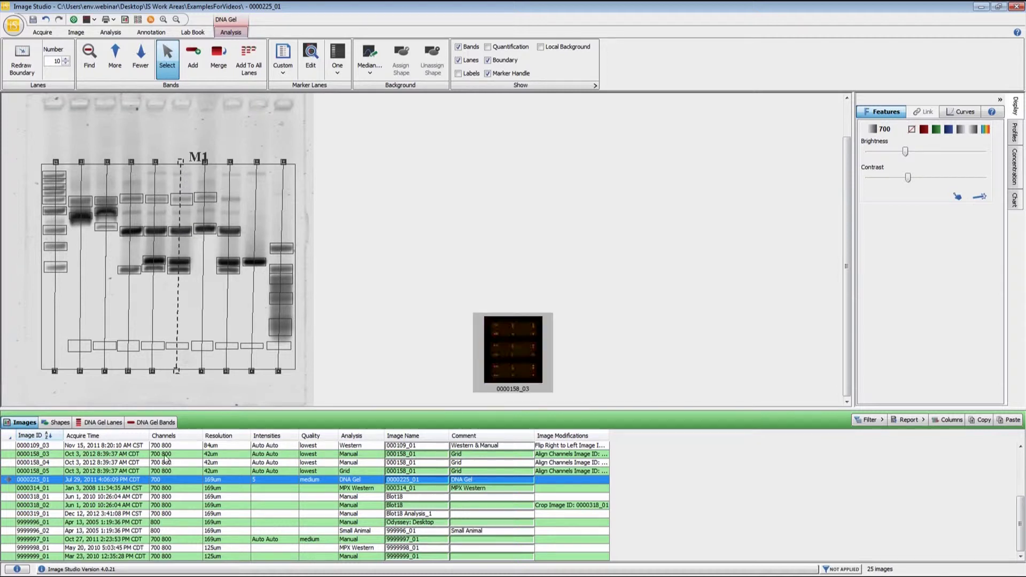
{"action": "left_click", "coordinate": [194, 156]}
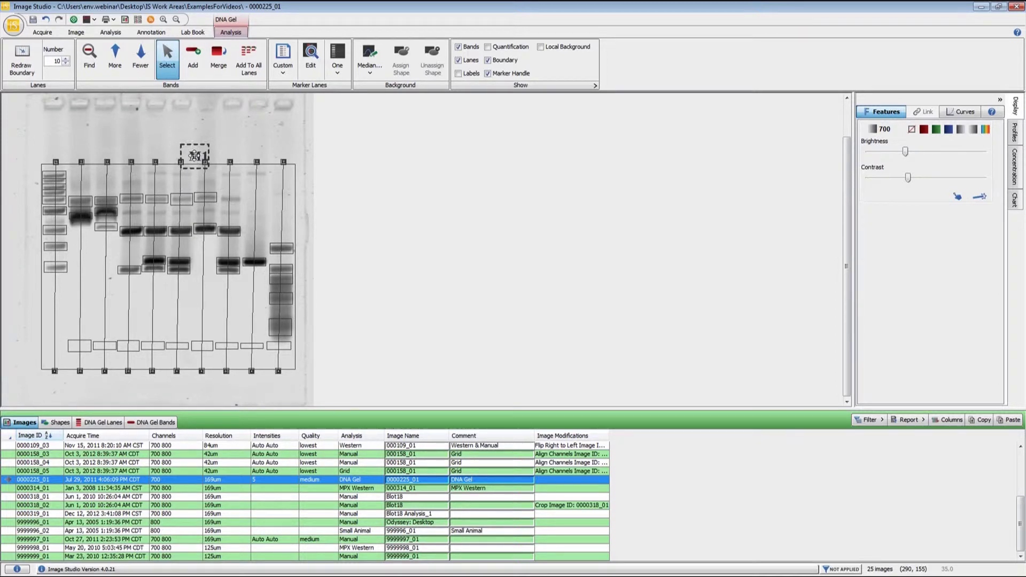
{"action": "mouse_move", "coordinate": [194, 156]}
{"action": "left_mouse_down"}
{"action": "mouse_move", "coordinate": [64, 155]}
{"action": "mouse_move", "coordinate": [73, 156]}
{"action": "left_mouse_up"}
{"action": "left_click", "coordinate": [369, 69]}
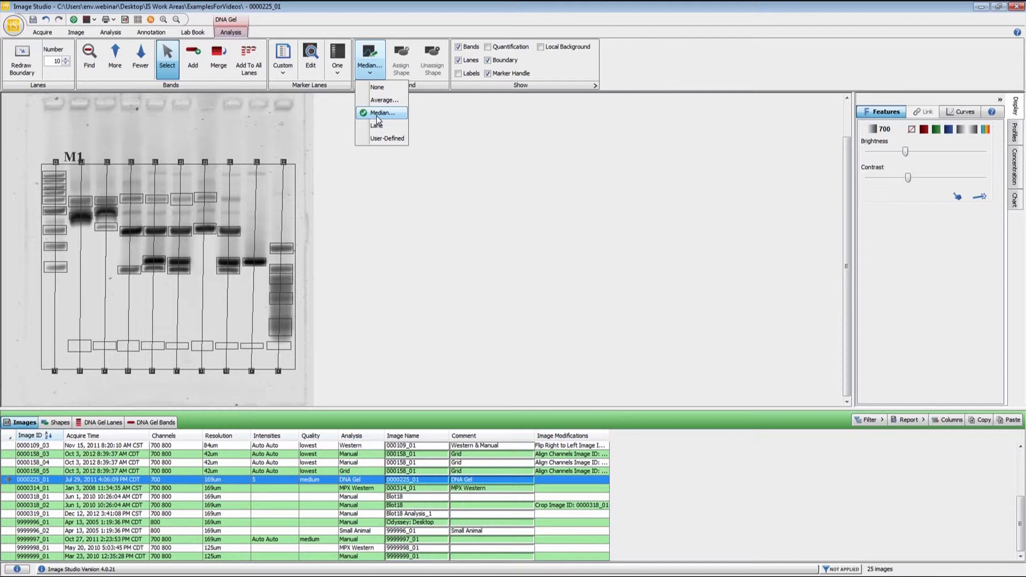
- Use Median background with a 3-pixel top/bottom segment border and save it
{"action": "left_click", "coordinate": [376, 114]}
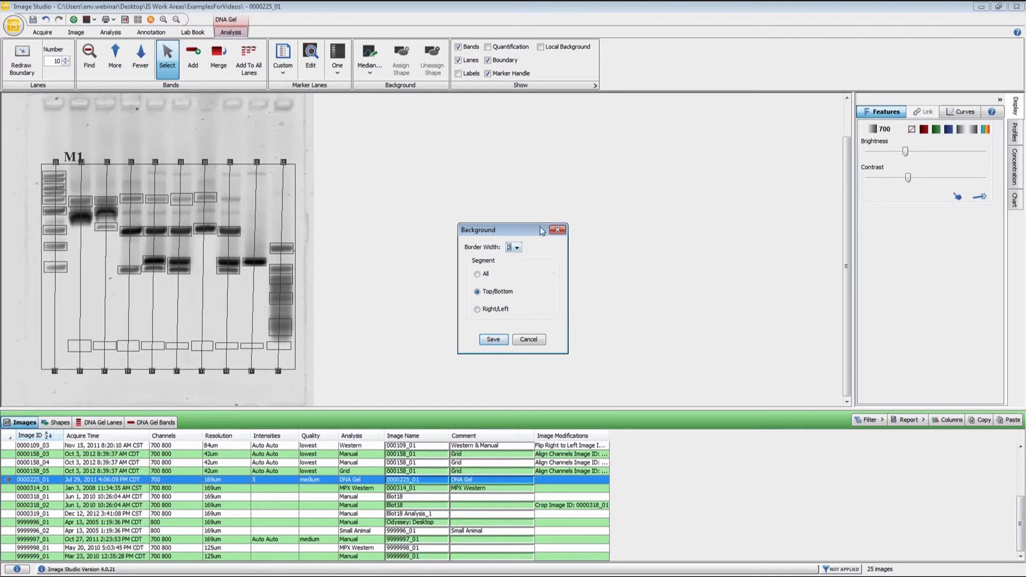
{"action": "left_click", "coordinate": [500, 338]}
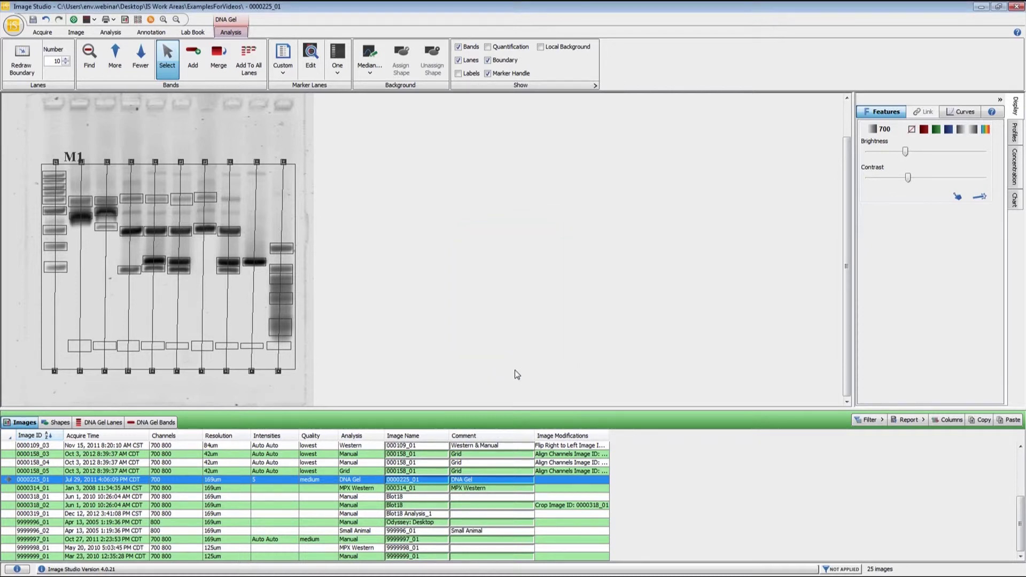
- In the DNA Gel Bands table, locate the rows for bands in lanes L01, L05 and L02
{"action": "left_click", "coordinate": [160, 422]}
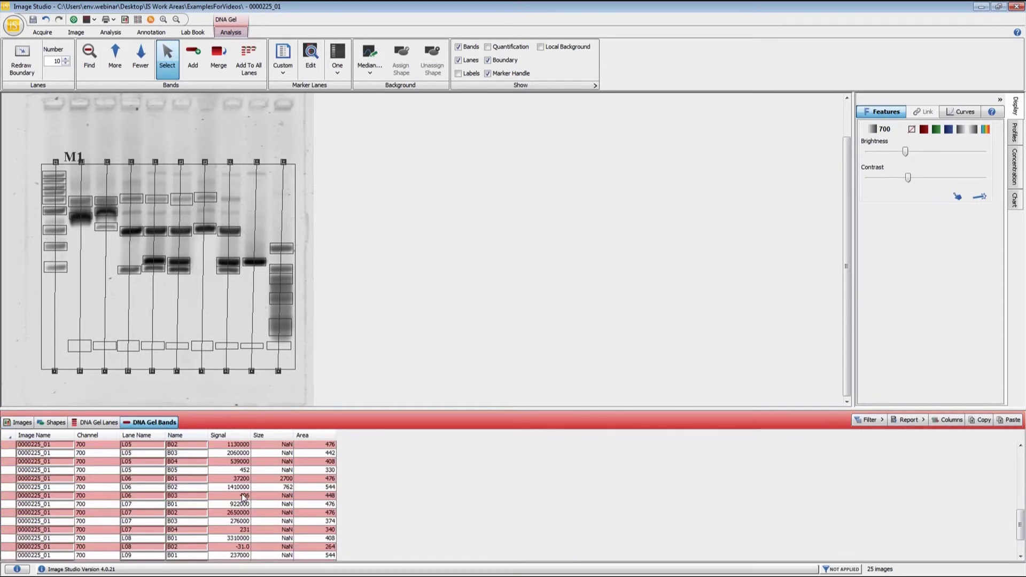
{"action": "left_click", "coordinate": [83, 222]}
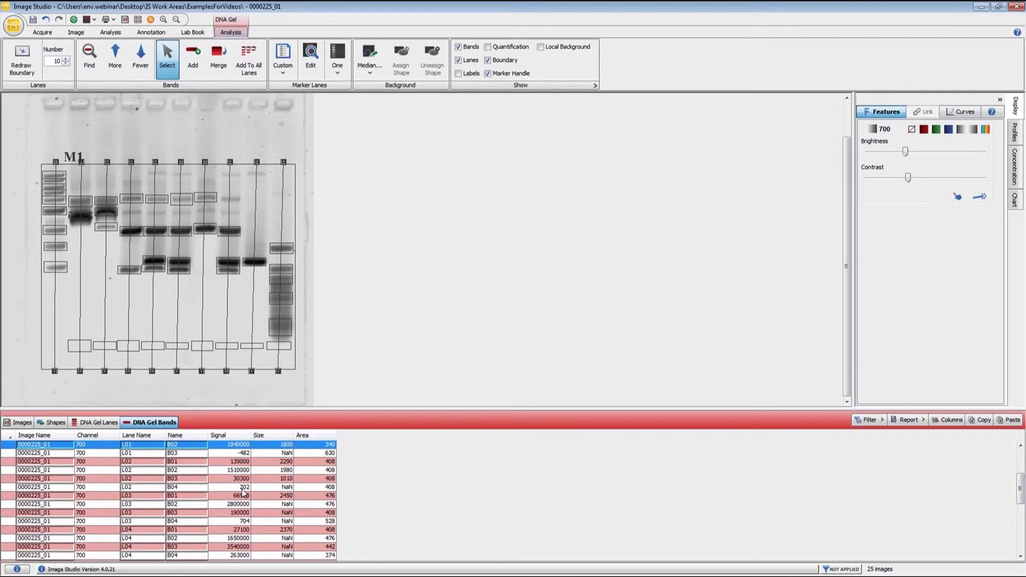
{"action": "left_click", "coordinate": [181, 261]}
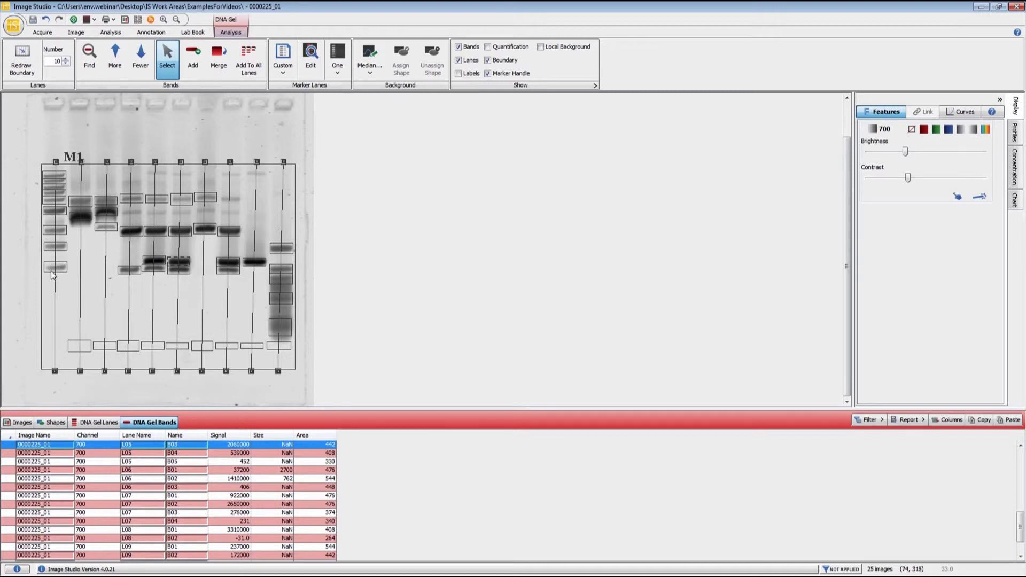
{"action": "left_click", "coordinate": [105, 228]}
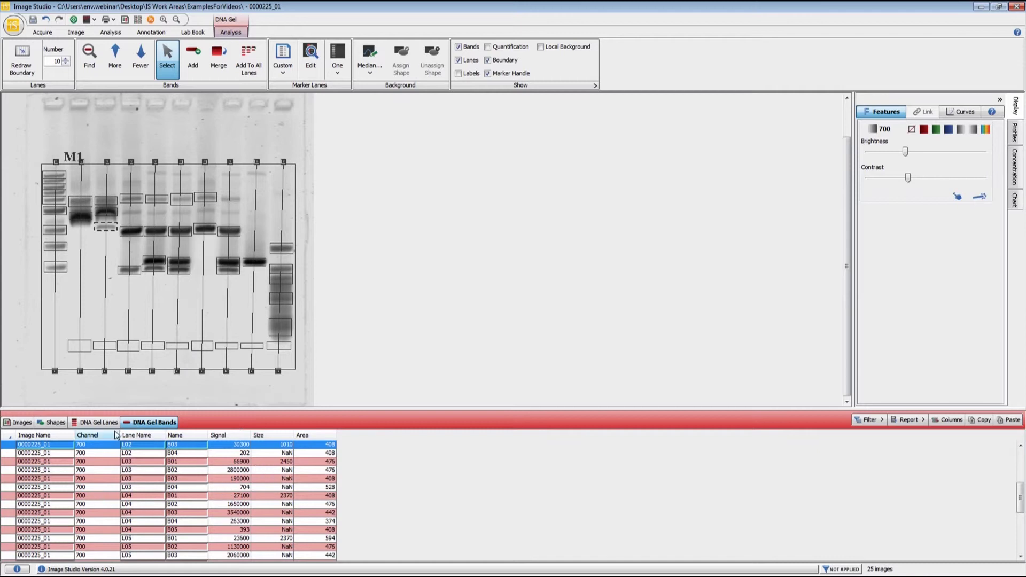
{"action": "left_click", "coordinate": [98, 423]}
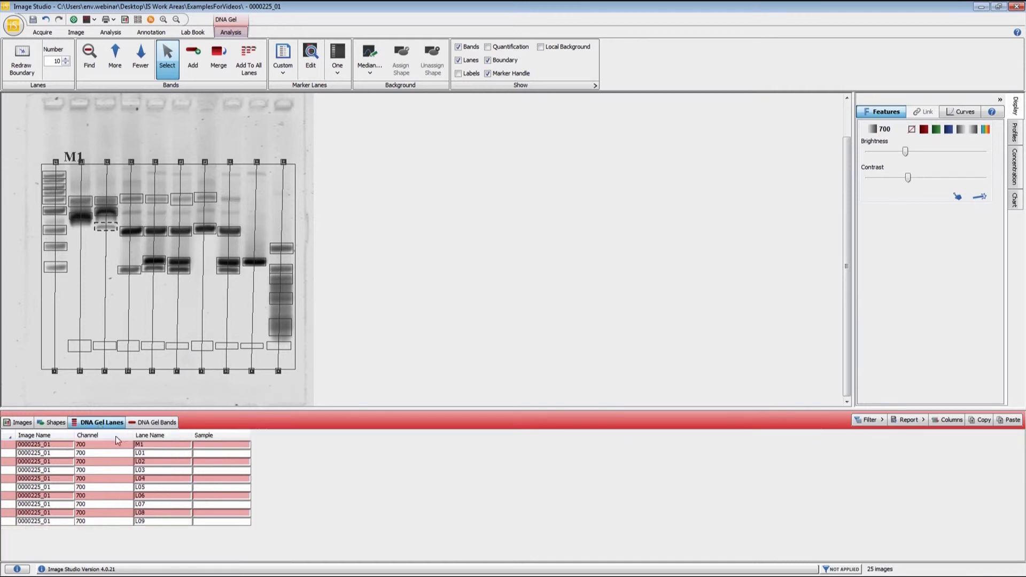
- Rename lane L01 to Sample1 in the DNA Gel Lanes table
{"action": "double_click", "coordinate": [162, 453]}
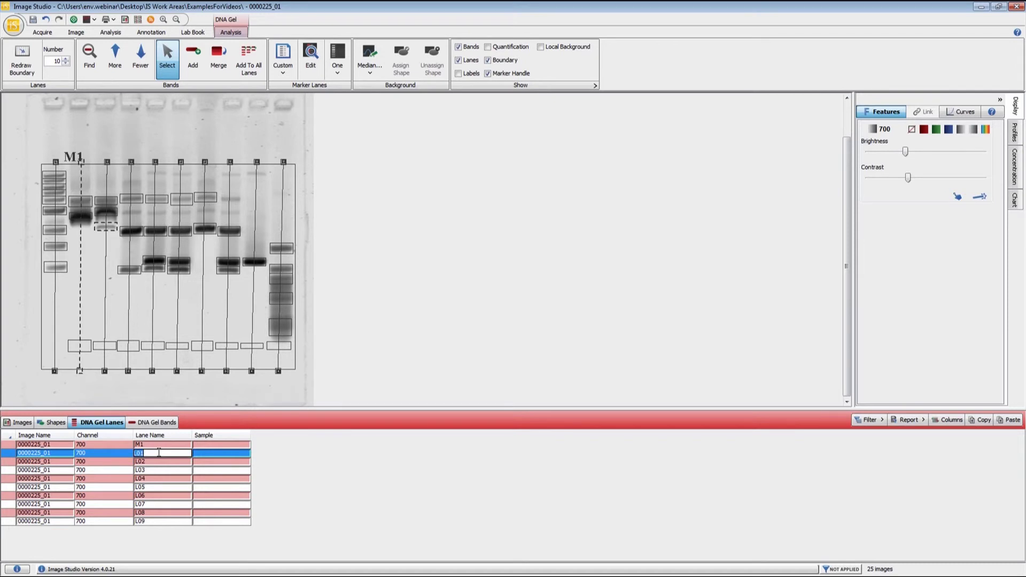
{"action": "type", "text": "Sample1"}
{"action": "left_click", "coordinate": [197, 454]}
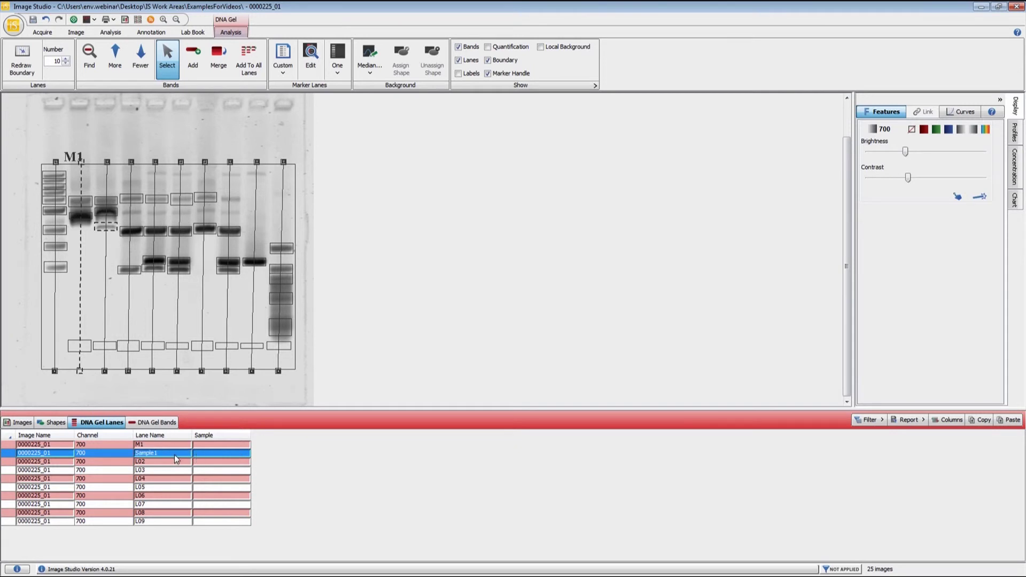
- Confirm bands B01, B02 and B03 now appear under Sample1 in the bands and lanes tables
{"action": "left_click", "coordinate": [149, 424]}
{"action": "scroll", "coordinate": [204, 483], "scroll_direction": "up", "scroll_amount": 2}
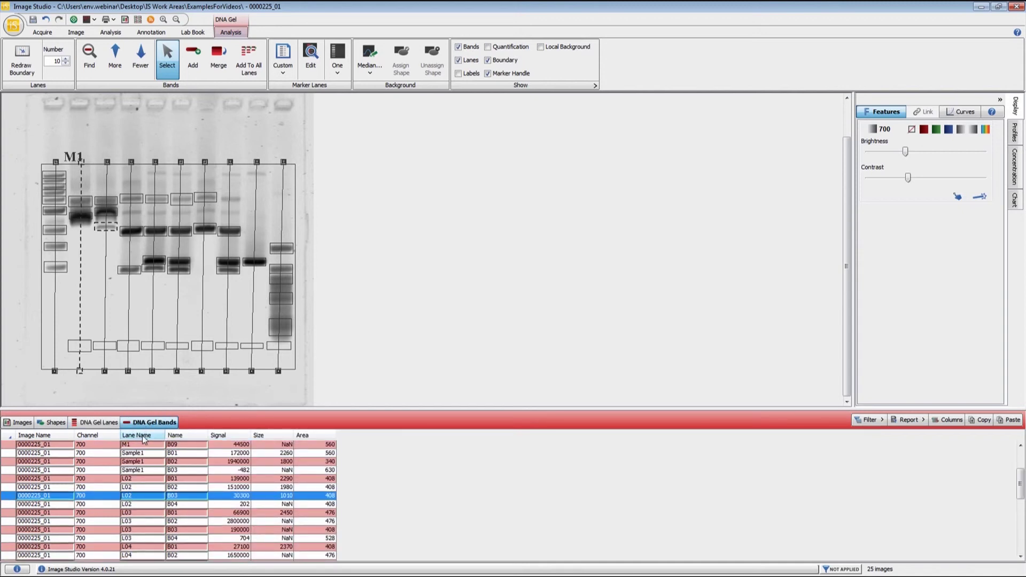
{"action": "left_click", "coordinate": [150, 453]}
{"action": "left_click", "coordinate": [149, 462]}
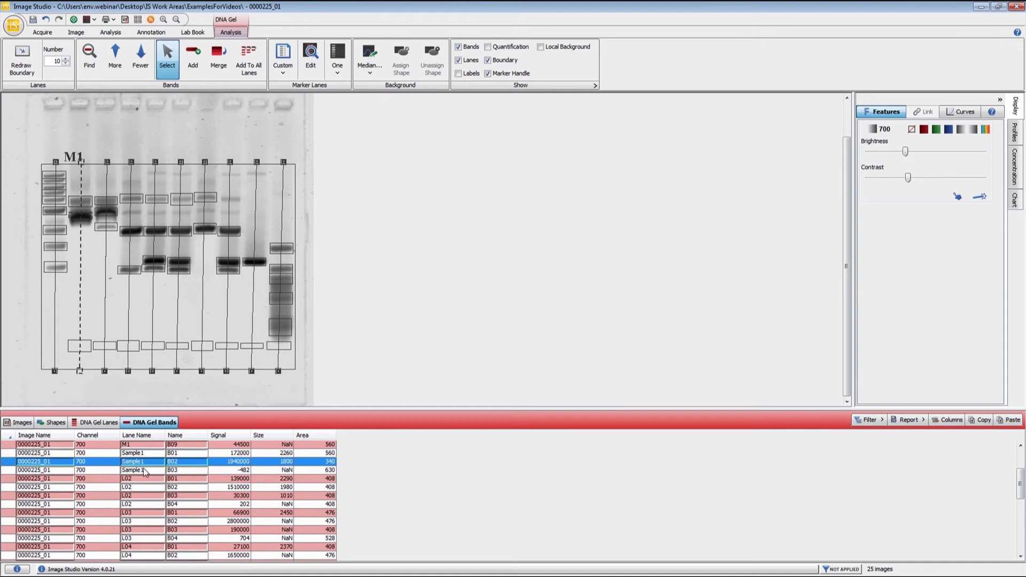
{"action": "left_click", "coordinate": [144, 470]}
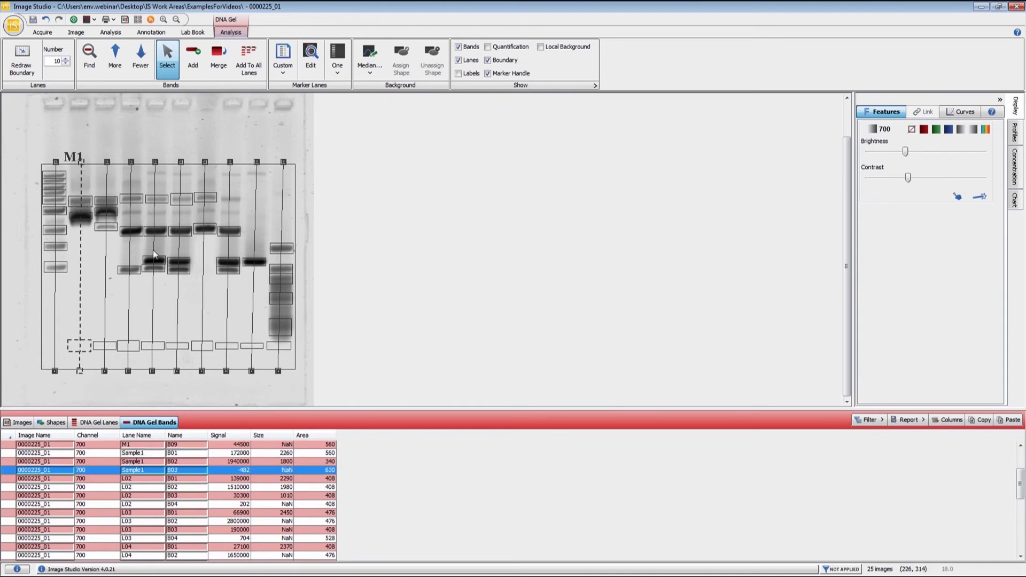
{"action": "left_click", "coordinate": [88, 423]}
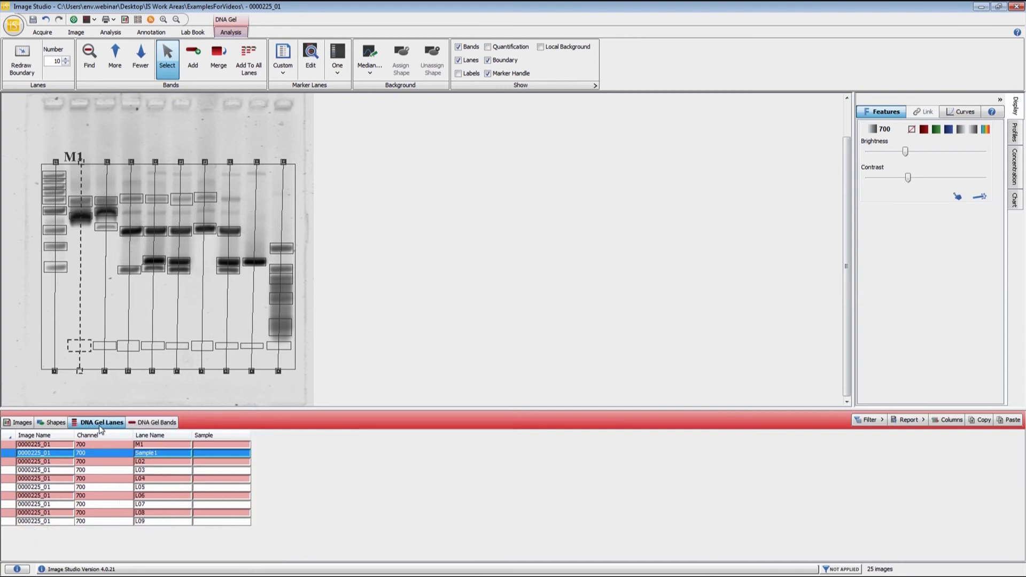
{"action": "left_click", "coordinate": [152, 422]}
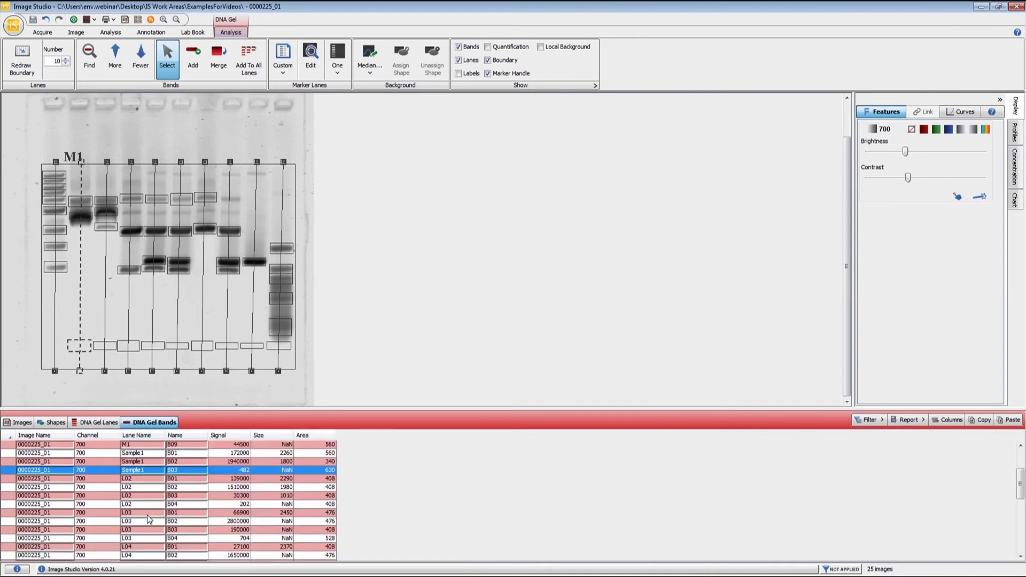